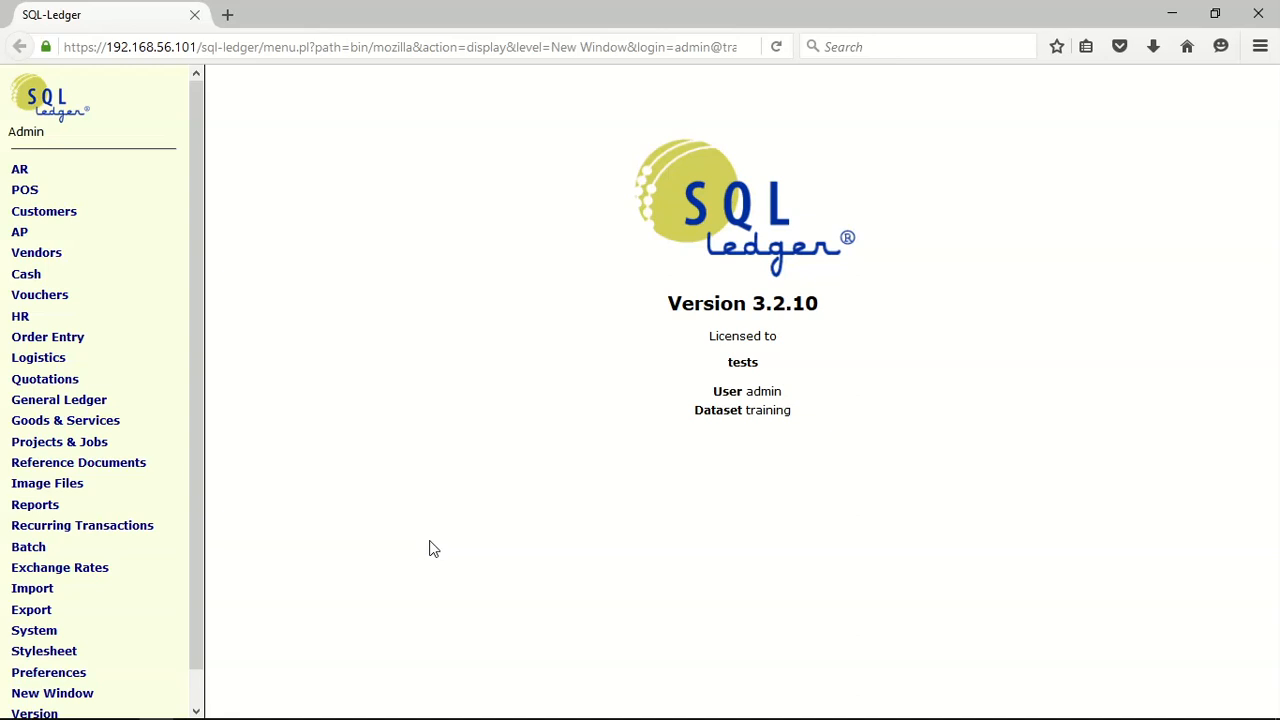
Run the goods and services Parts report with its default options and open part 1000 for editing
{"action": "left_click_drag", "start_coordinate": [193, 417], "coordinate": [183, 363]}
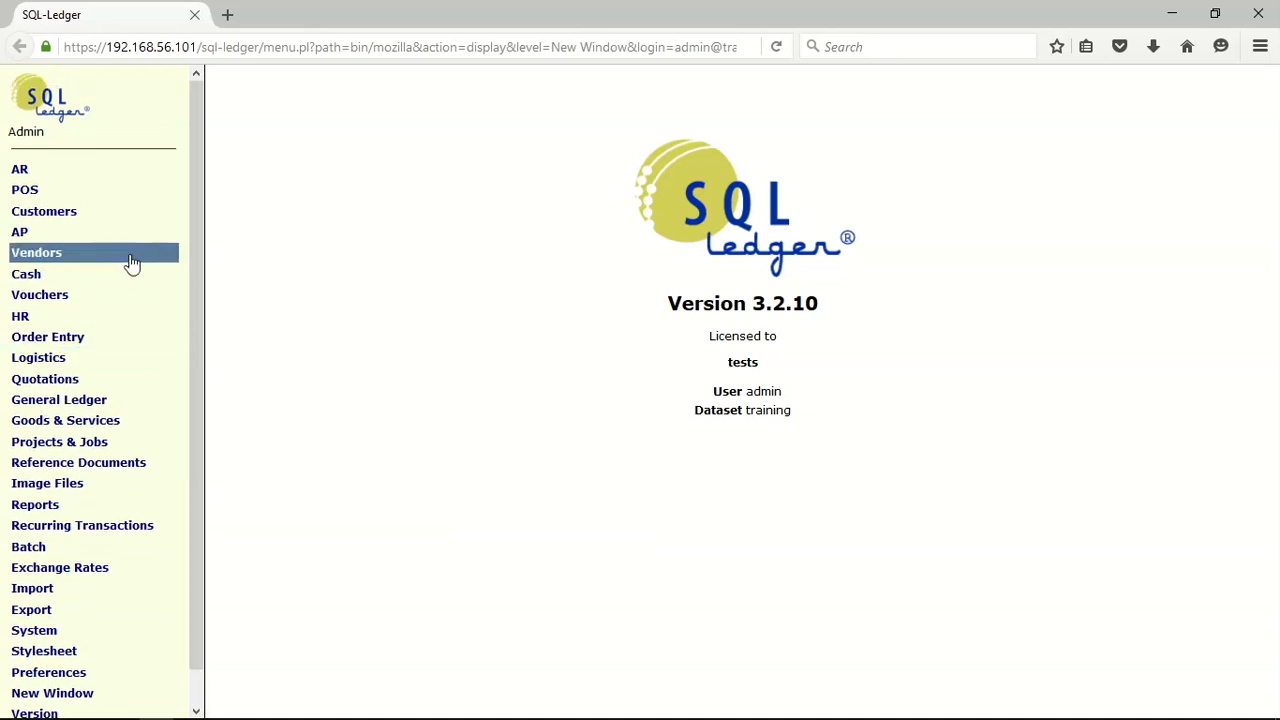
{"action": "left_click", "coordinate": [99, 426]}
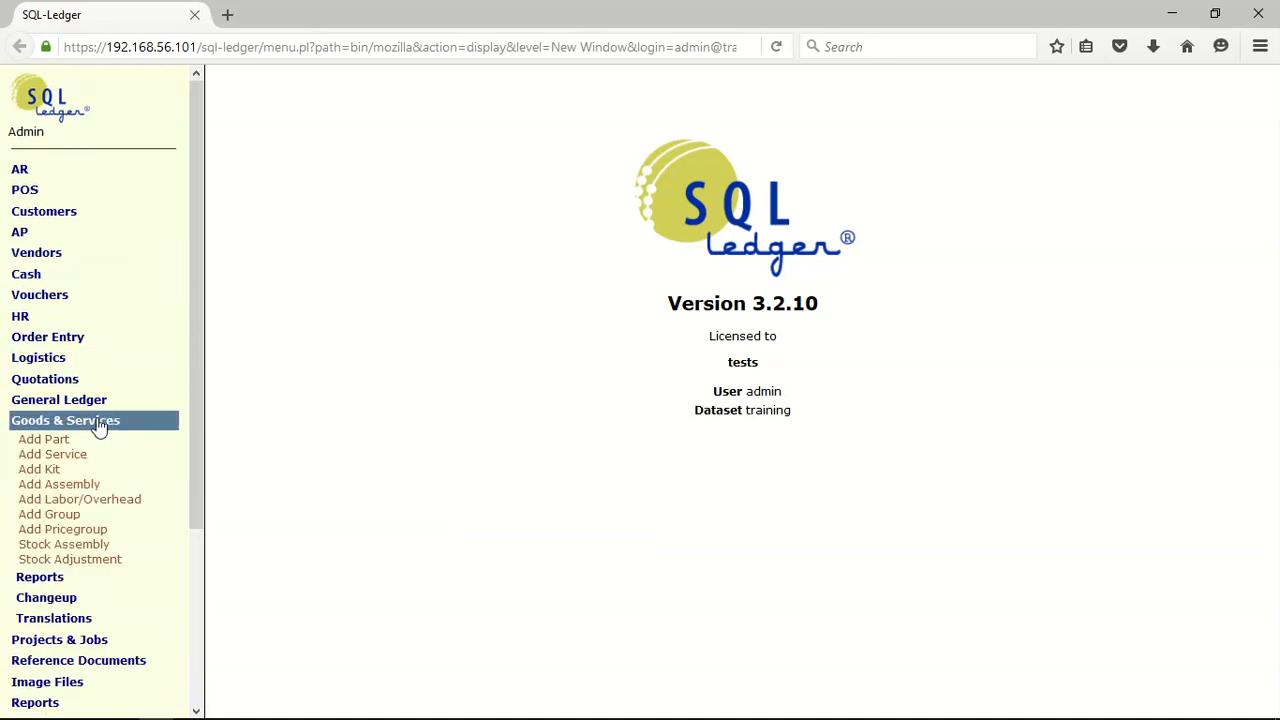
{"action": "left_click", "coordinate": [42, 582]}
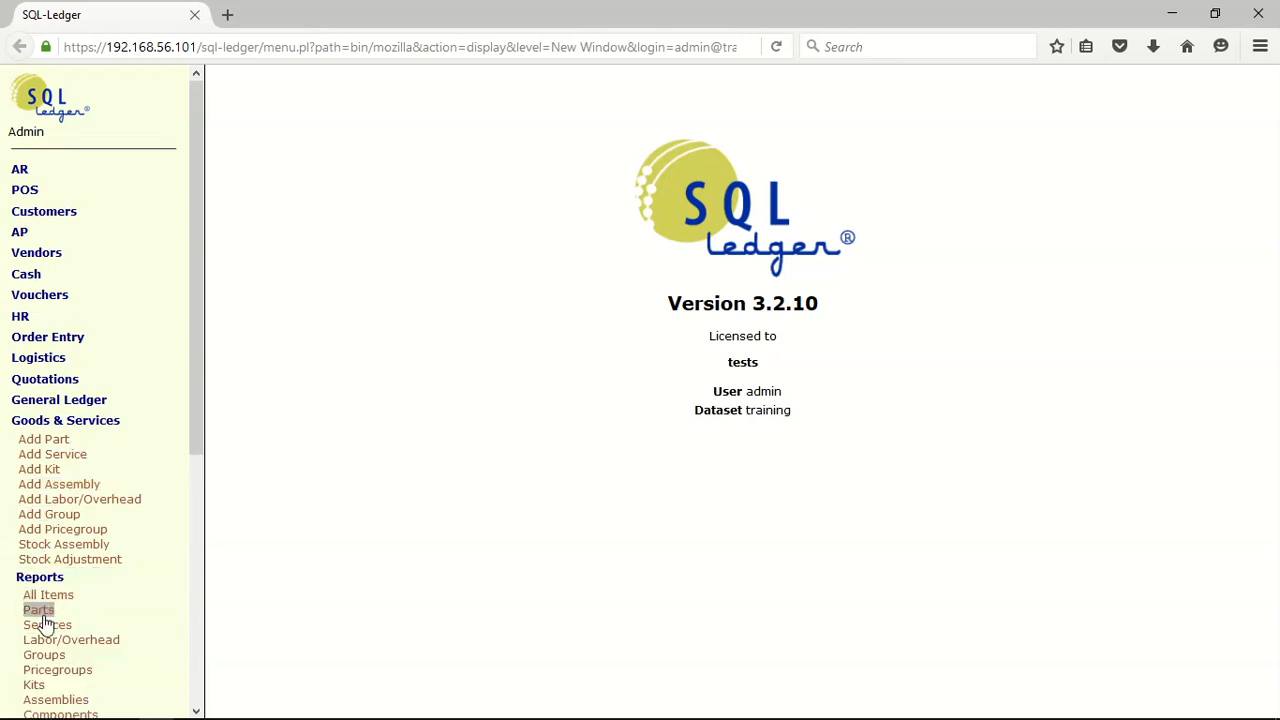
{"action": "left_click", "coordinate": [40, 612]}
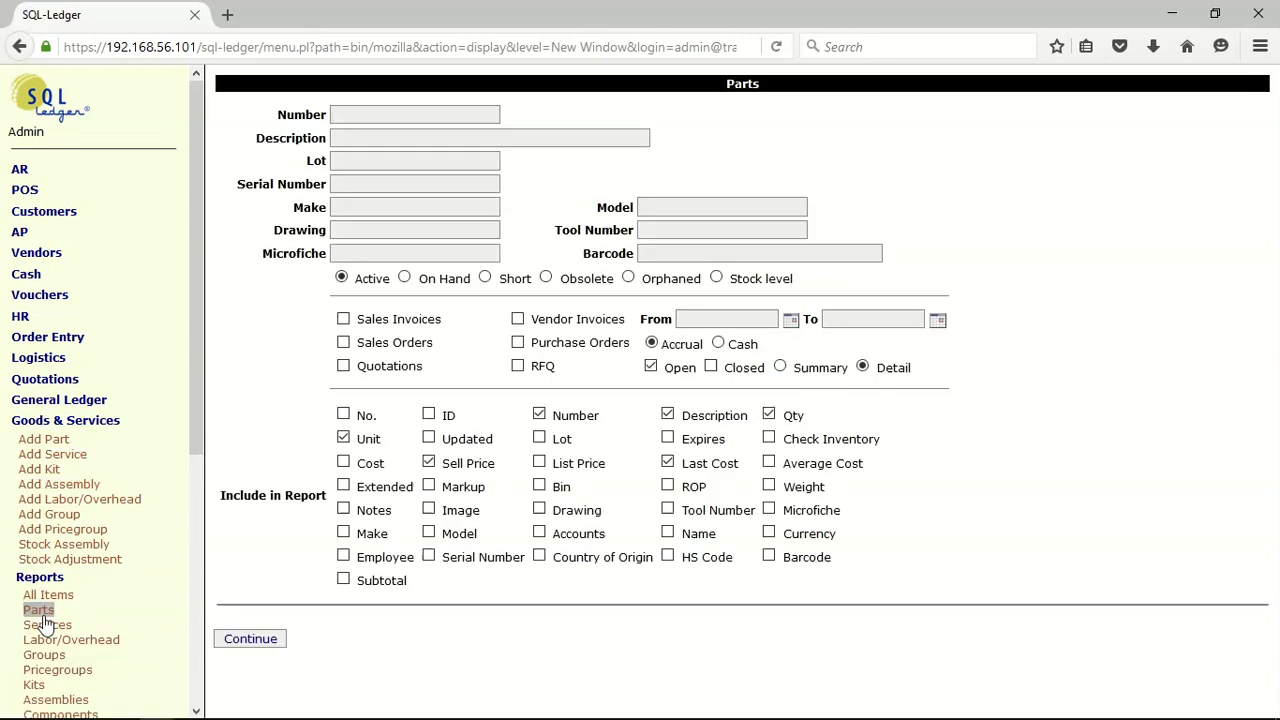
{"action": "left_click", "coordinate": [250, 639]}
{"action": "left_click", "coordinate": [235, 151]}
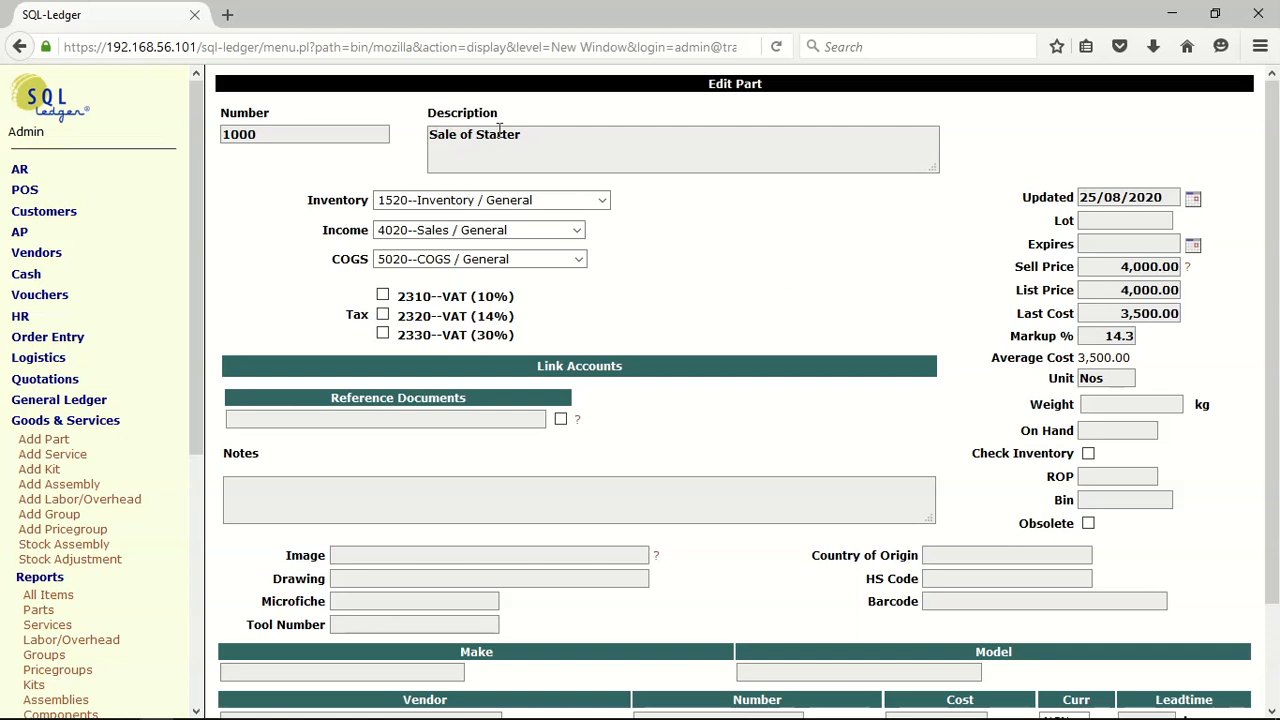
Replace the description of part 1000 with "Sale of Chicken Feeds"
{"action": "left_click_drag", "start_coordinate": [531, 136], "coordinate": [370, 136]}
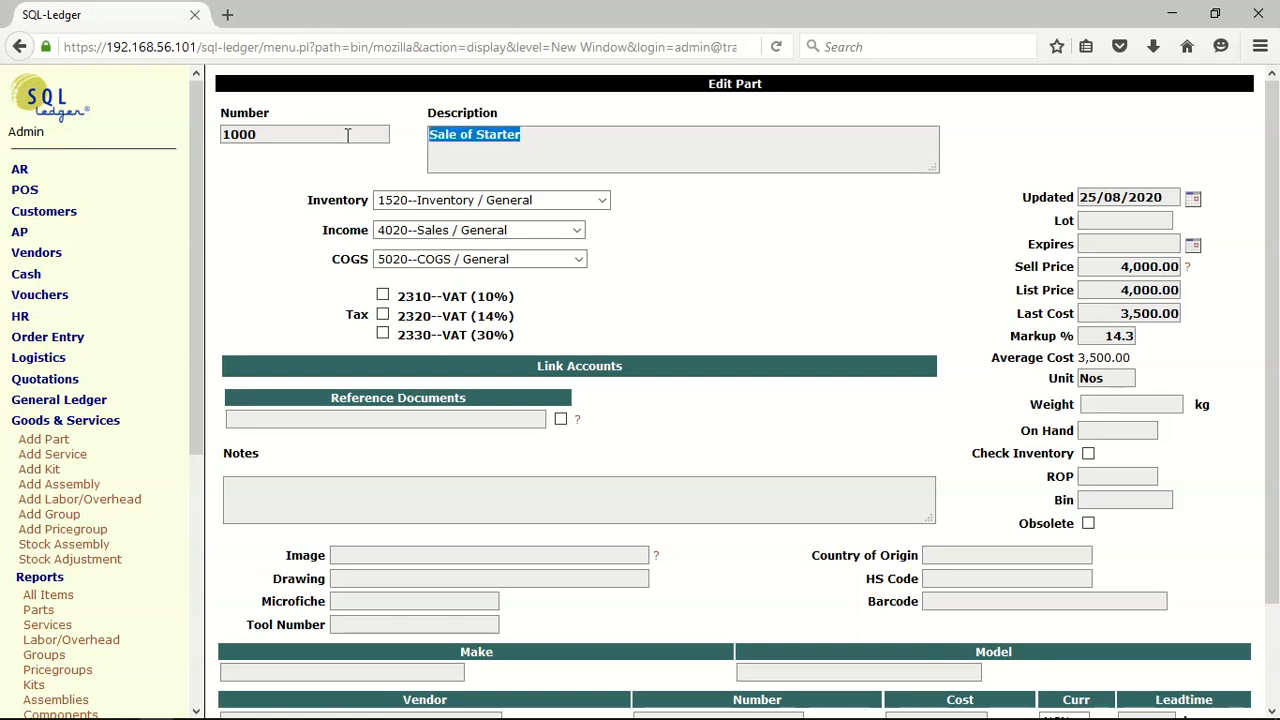
{"action": "type", "text": "Sal4e"}
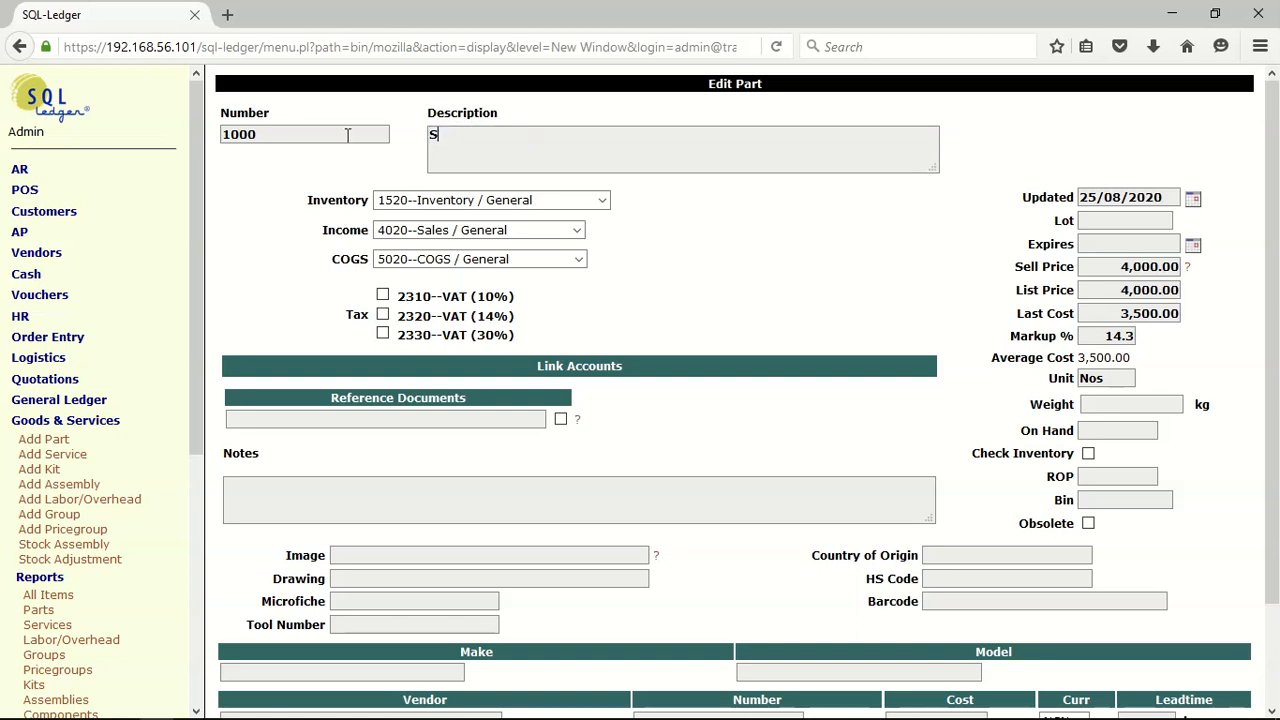
{"action": "key", "text": "BackSpace"}
{"action": "key", "text": "BackSpace"}
{"action": "key", "text": "BackSpace"}
{"action": "type", "text": "e of "}
{"action": "type", "text": "Chivcj"}
{"action": "key", "text": "BackSpace"}
{"action": "key", "text": "BackSpace"}
{"action": "key", "text": "BackSpace"}
{"action": "type", "text": "cken Feeds"}
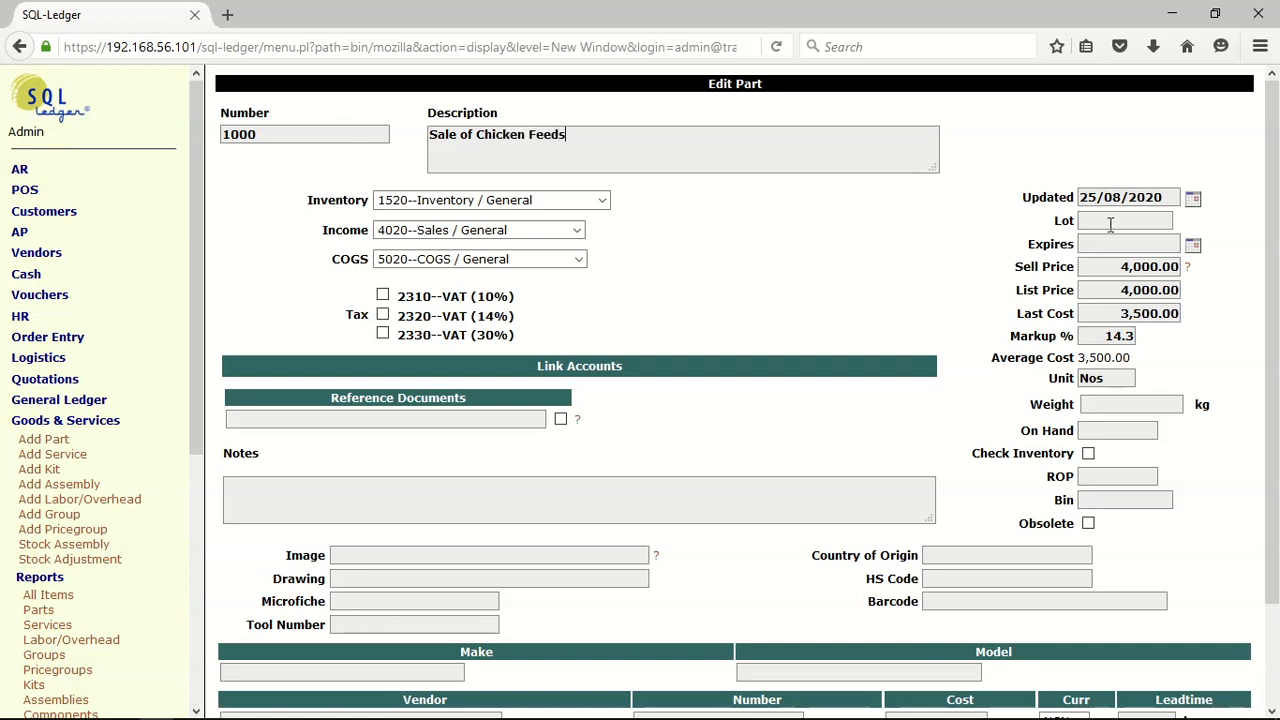
Set both the sell price and the list price of the part to 7,000
{"action": "double_click", "coordinate": [1126, 268]}
{"action": "type", "text": "7"}
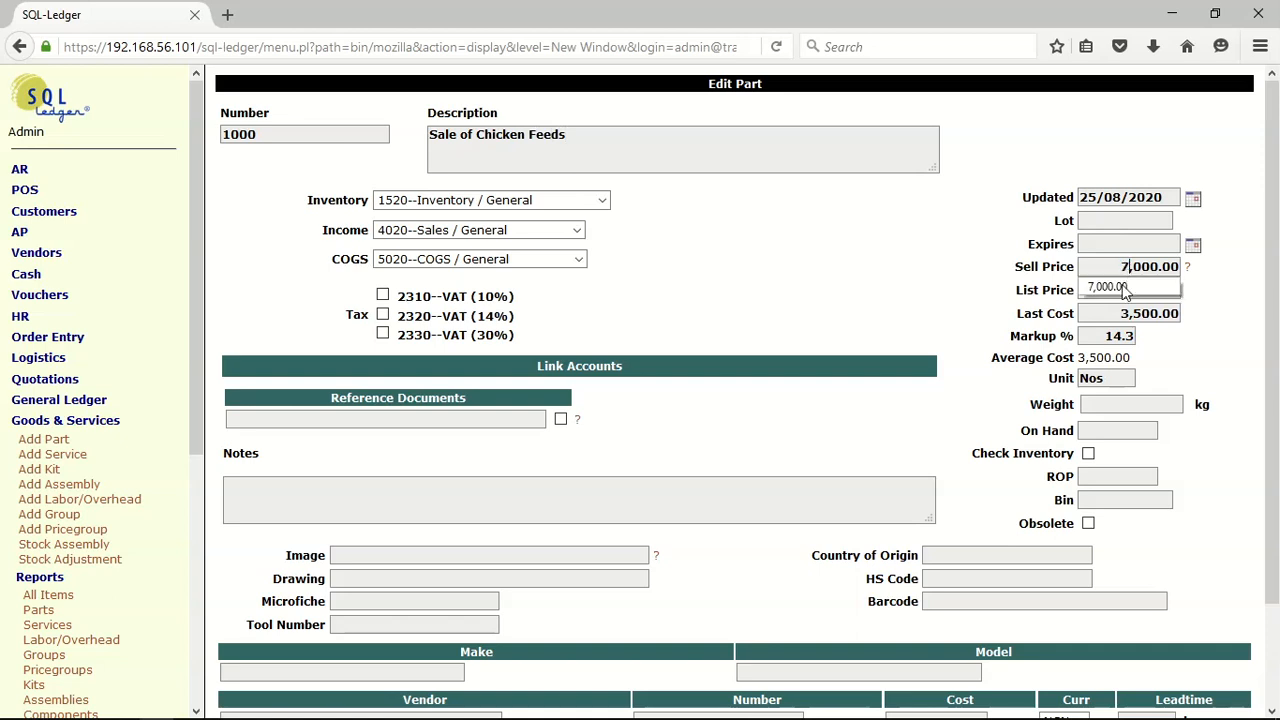
{"action": "left_click", "coordinate": [1128, 289]}
{"action": "double_click", "coordinate": [1128, 290]}
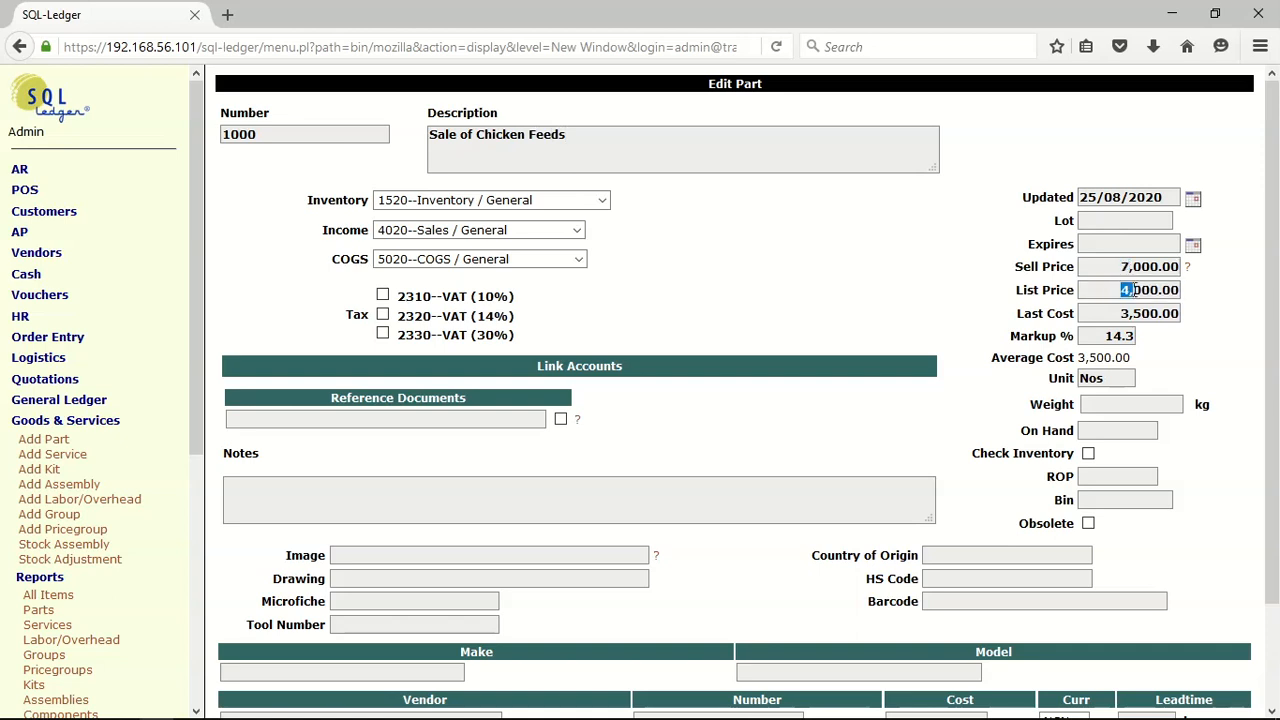
{"action": "type", "text": "7"}
Set the part's last cost to 6000 and update the form to recalculate the markup
{"action": "left_click", "coordinate": [1120, 313]}
{"action": "double_click", "coordinate": [1121, 313]}
{"action": "triple_click", "coordinate": [1120, 313]}
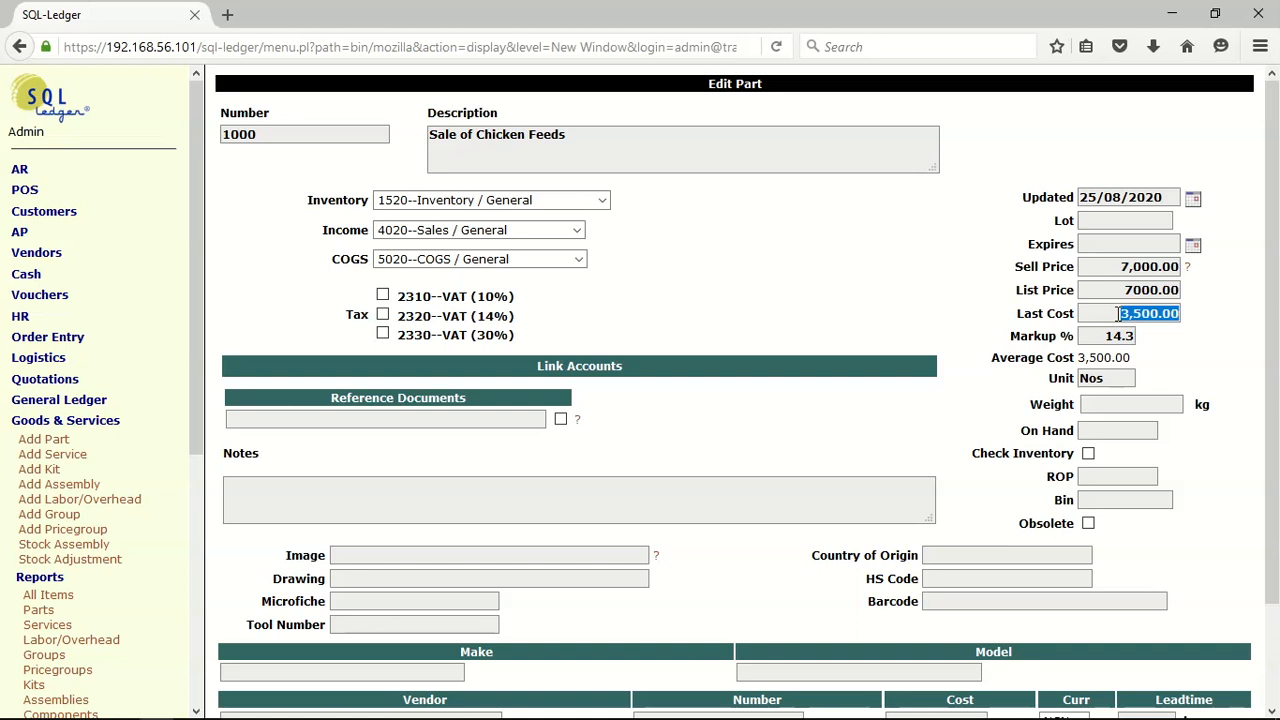
{"action": "type", "text": "6"}
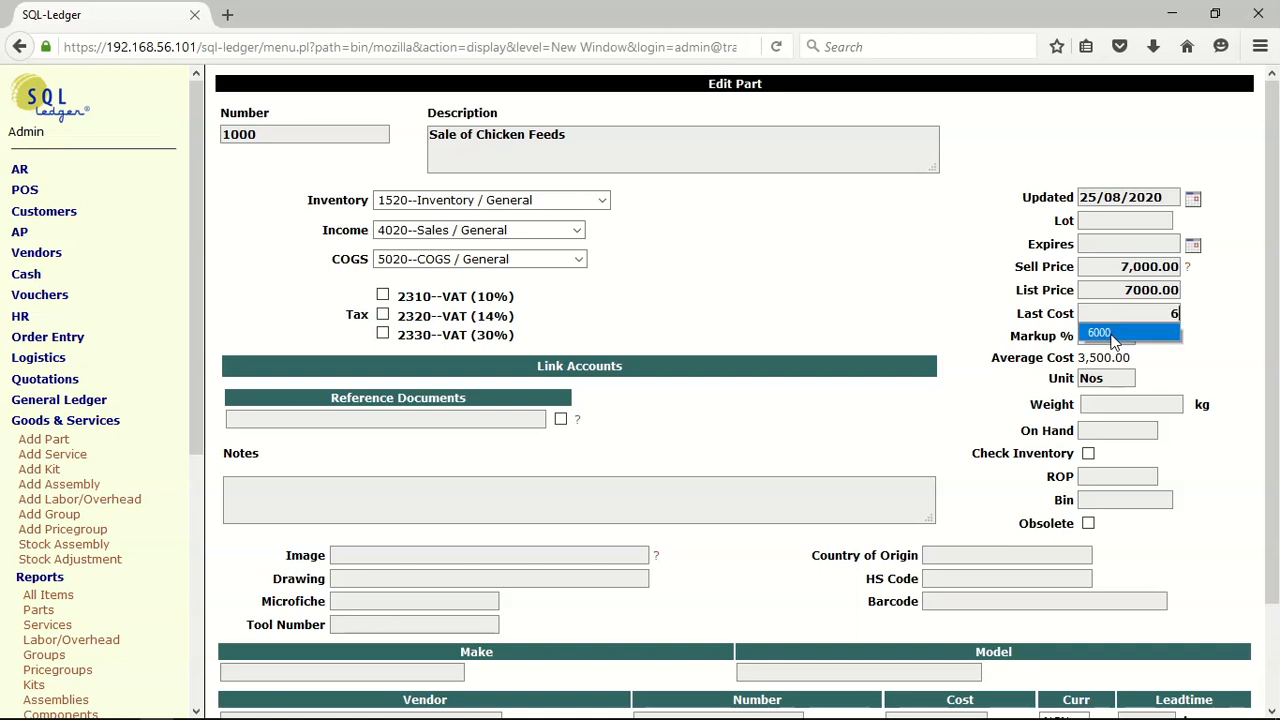
{"action": "left_click", "coordinate": [1113, 336]}
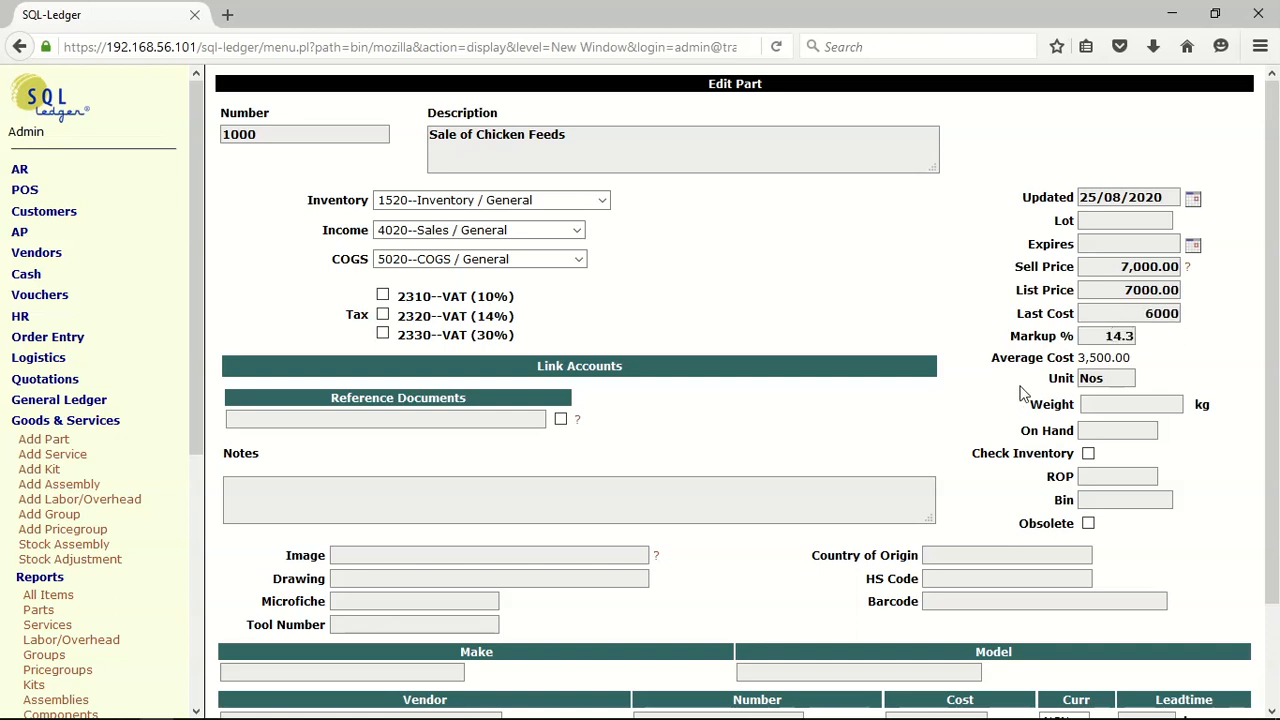
{"action": "scroll", "coordinate": [884, 393], "scroll_direction": "down", "scroll_amount": 2}
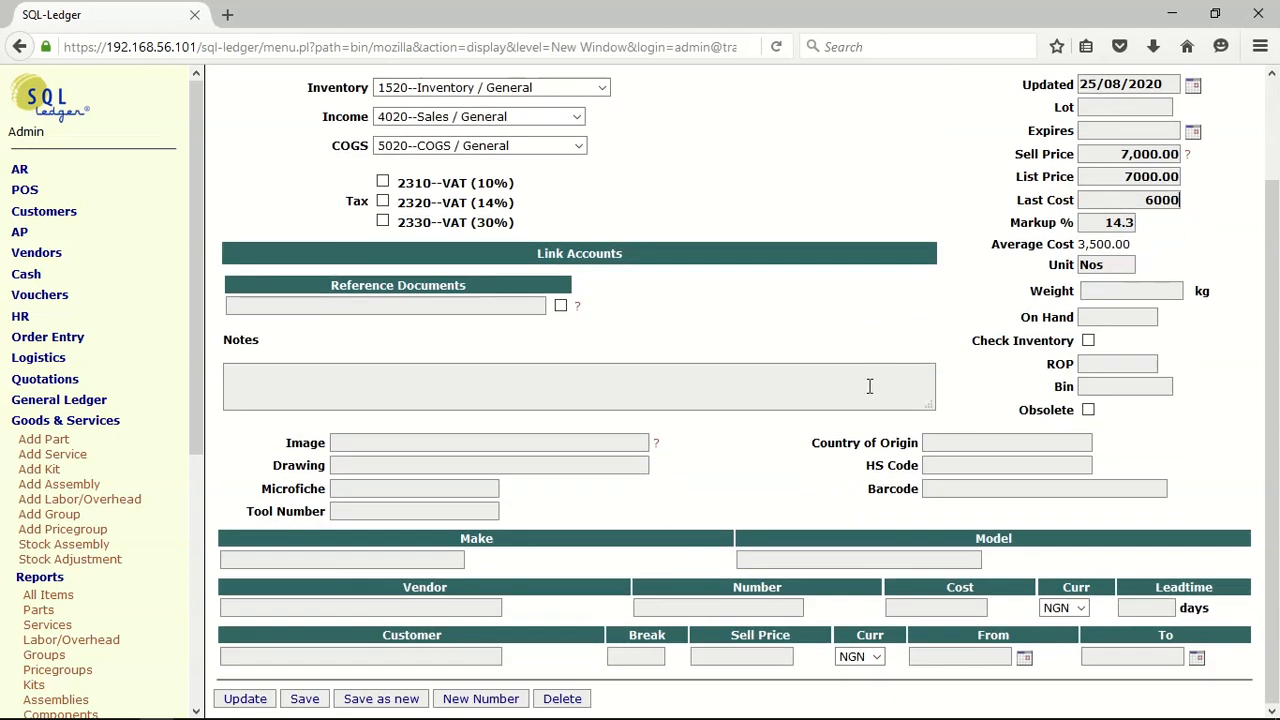
{"action": "left_click", "coordinate": [250, 698]}
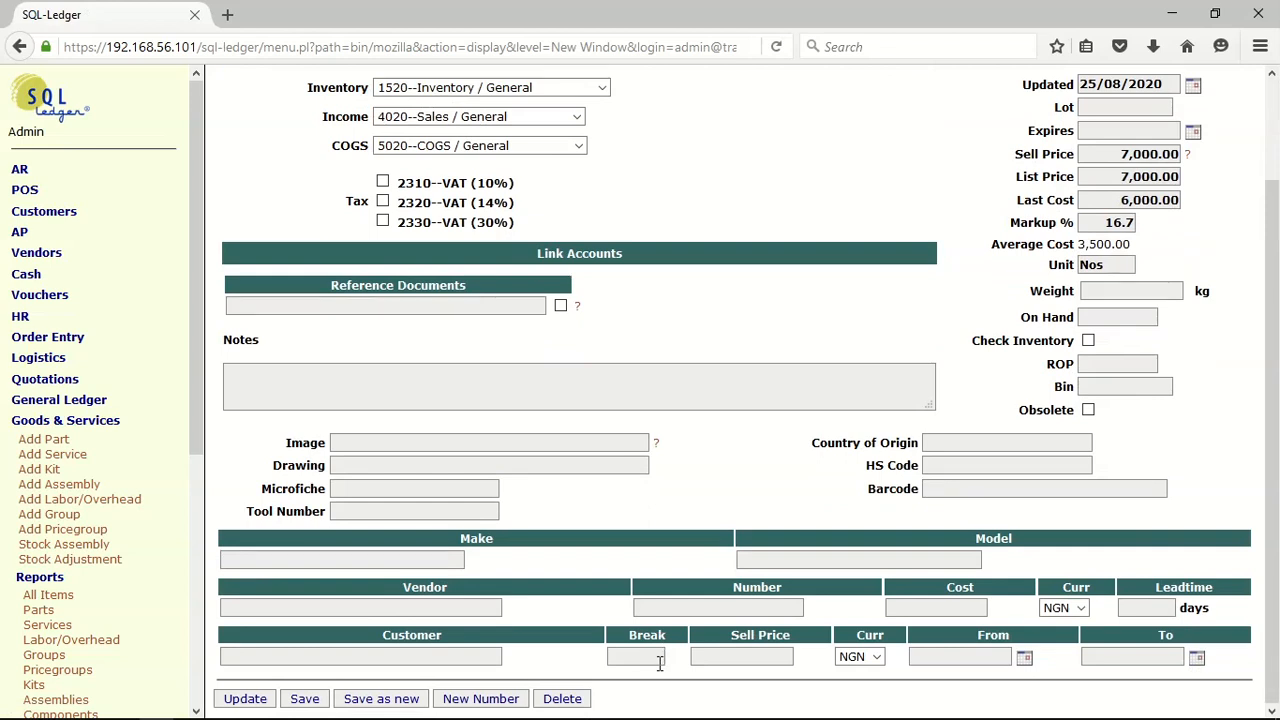
Add a customer price break at quantity 50 with a sell price of 6800 and update the part
{"action": "type", "text": "5"}
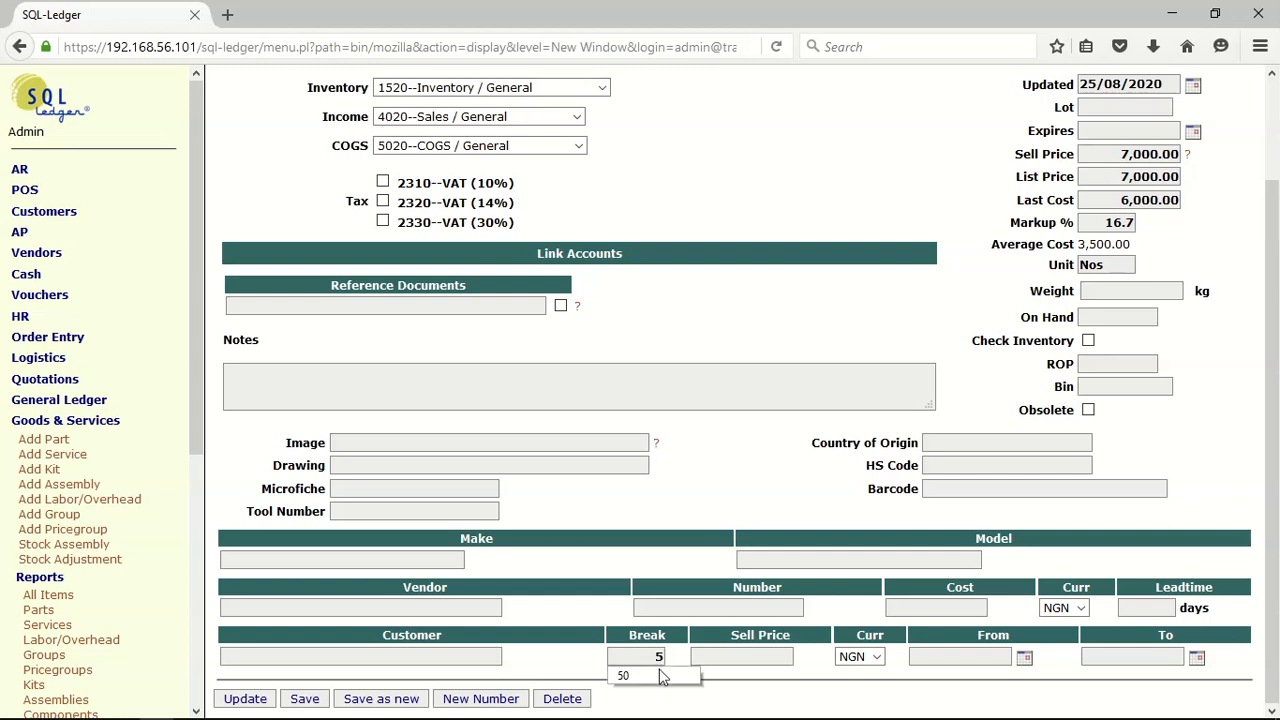
{"action": "left_click", "coordinate": [662, 677]}
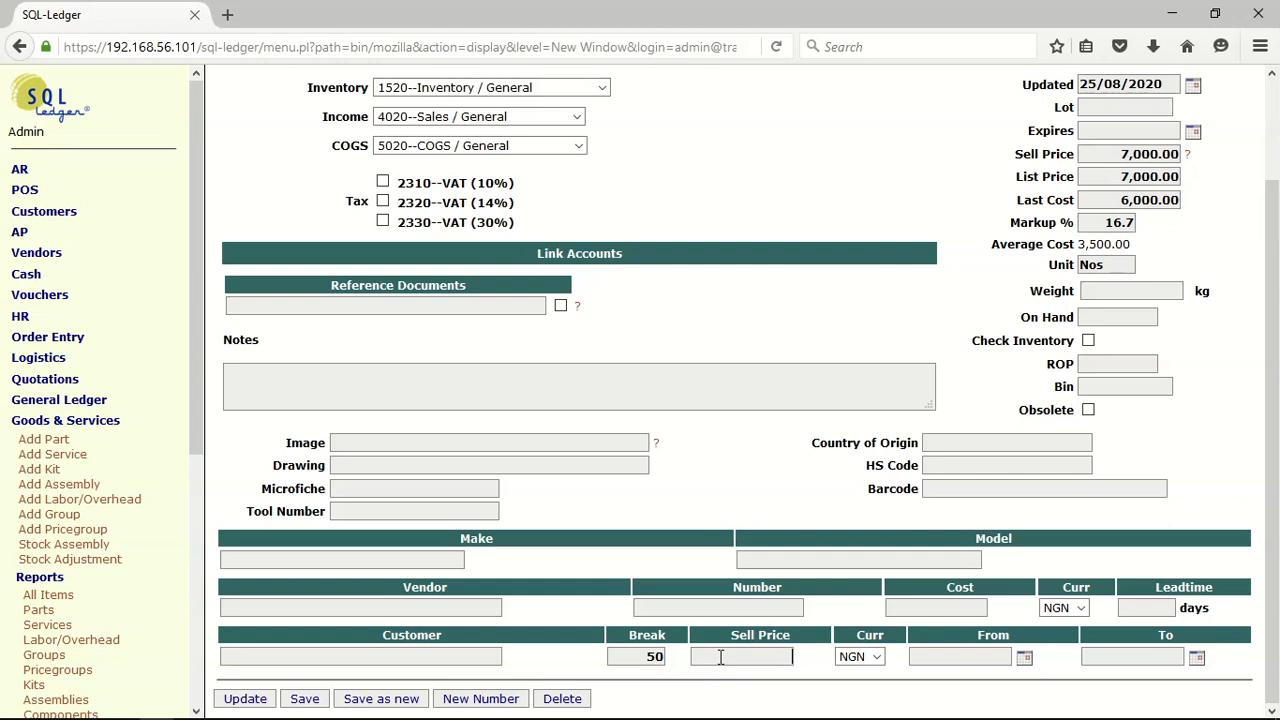
{"action": "type", "text": "6800"}
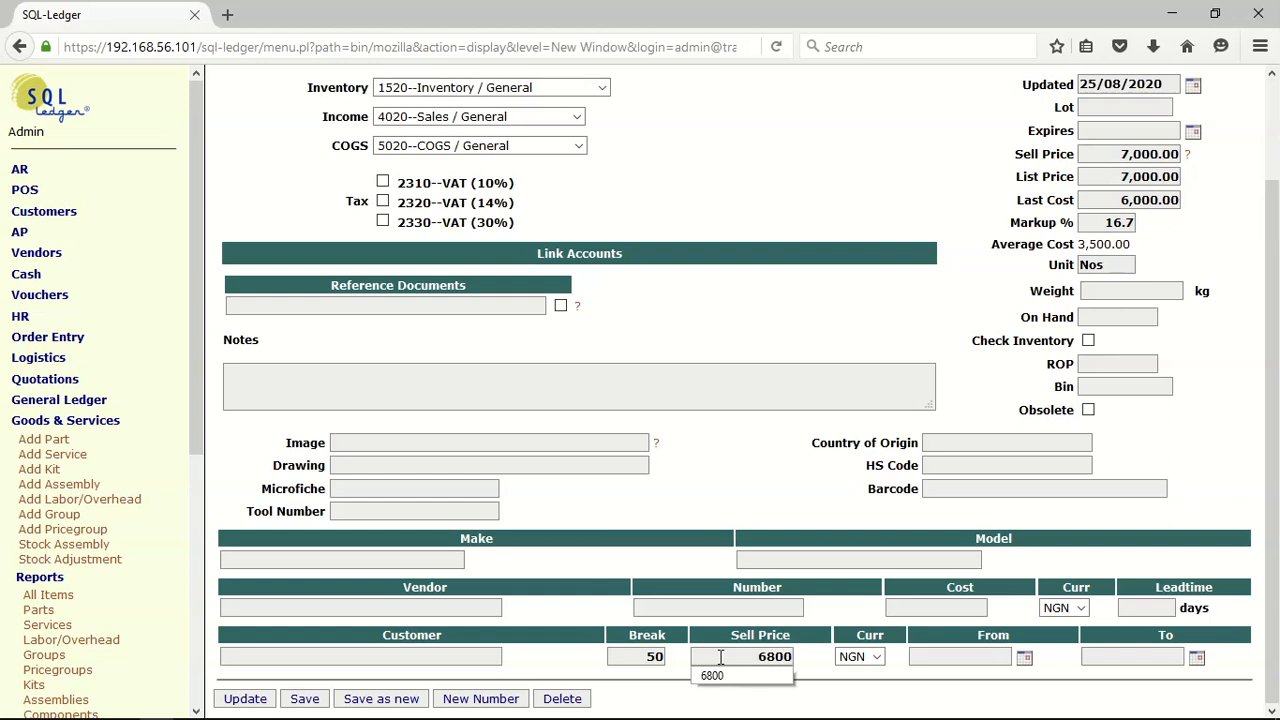
{"action": "left_click", "coordinate": [252, 700]}
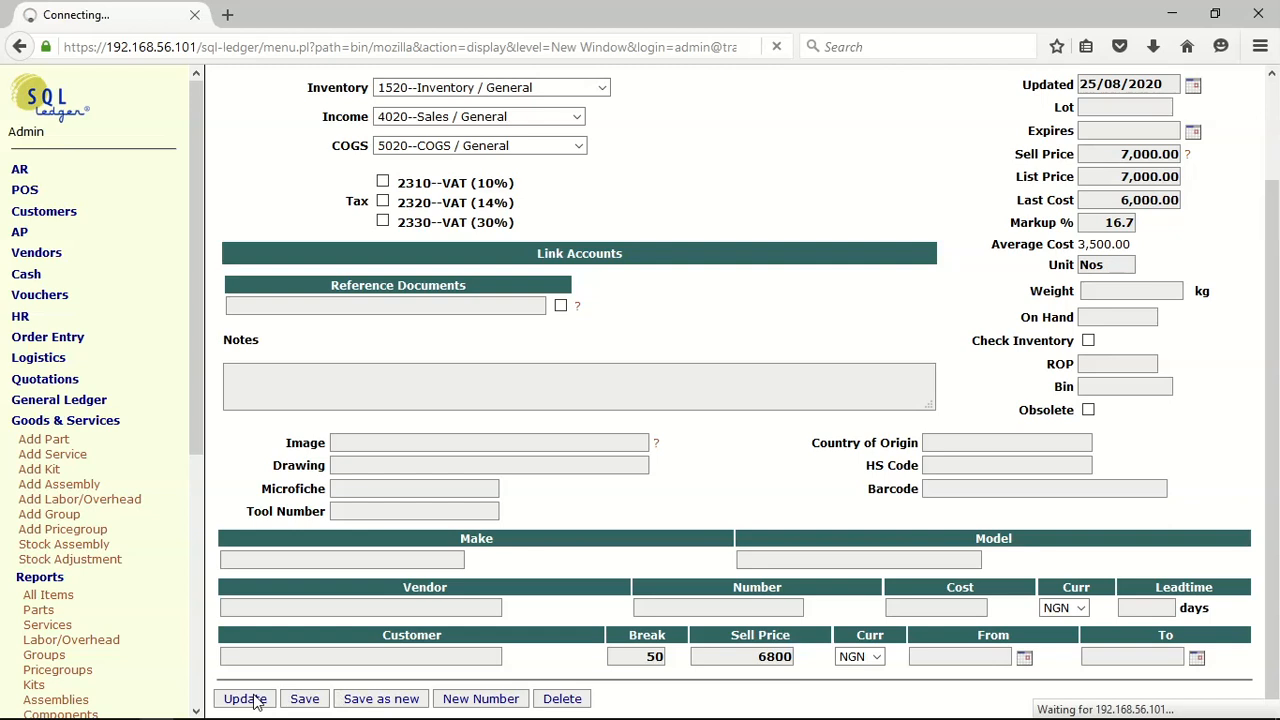
Add a second price break at quantity 100 with a sell price of 6500 and update the part
{"action": "scroll", "coordinate": [607, 690], "scroll_direction": "down", "scroll_amount": 3}
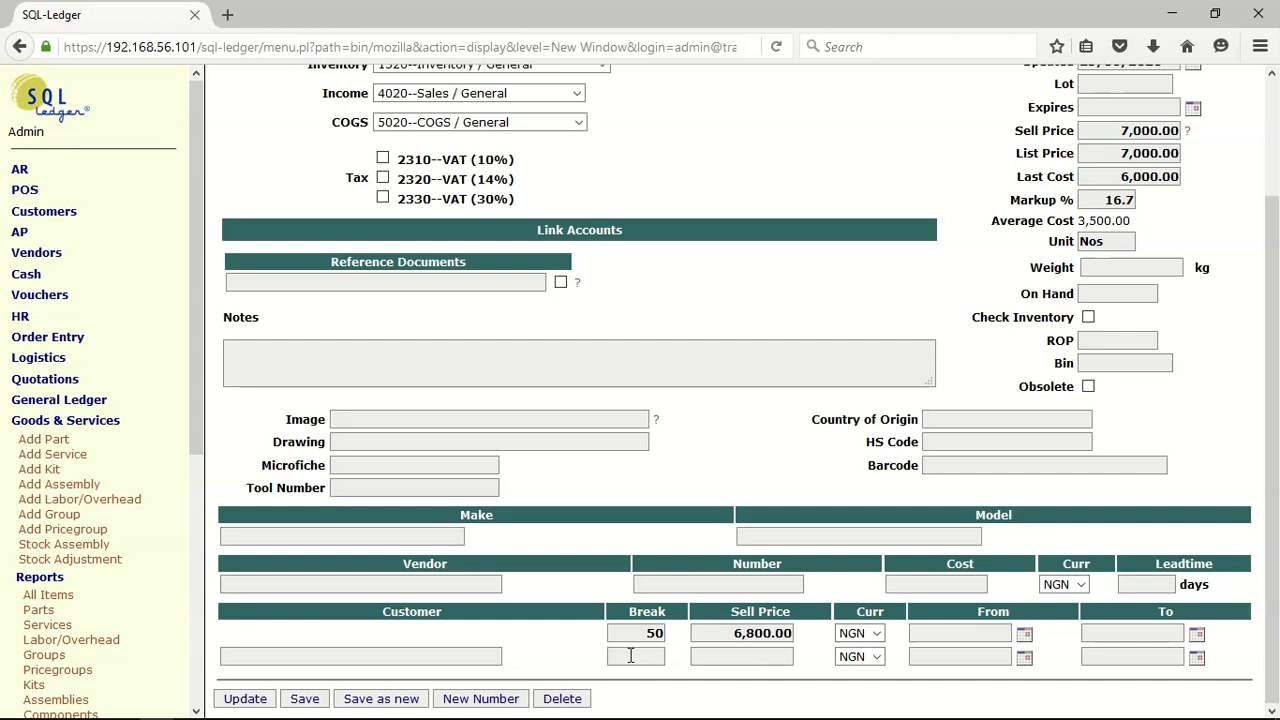
{"action": "type", "text": "100"}
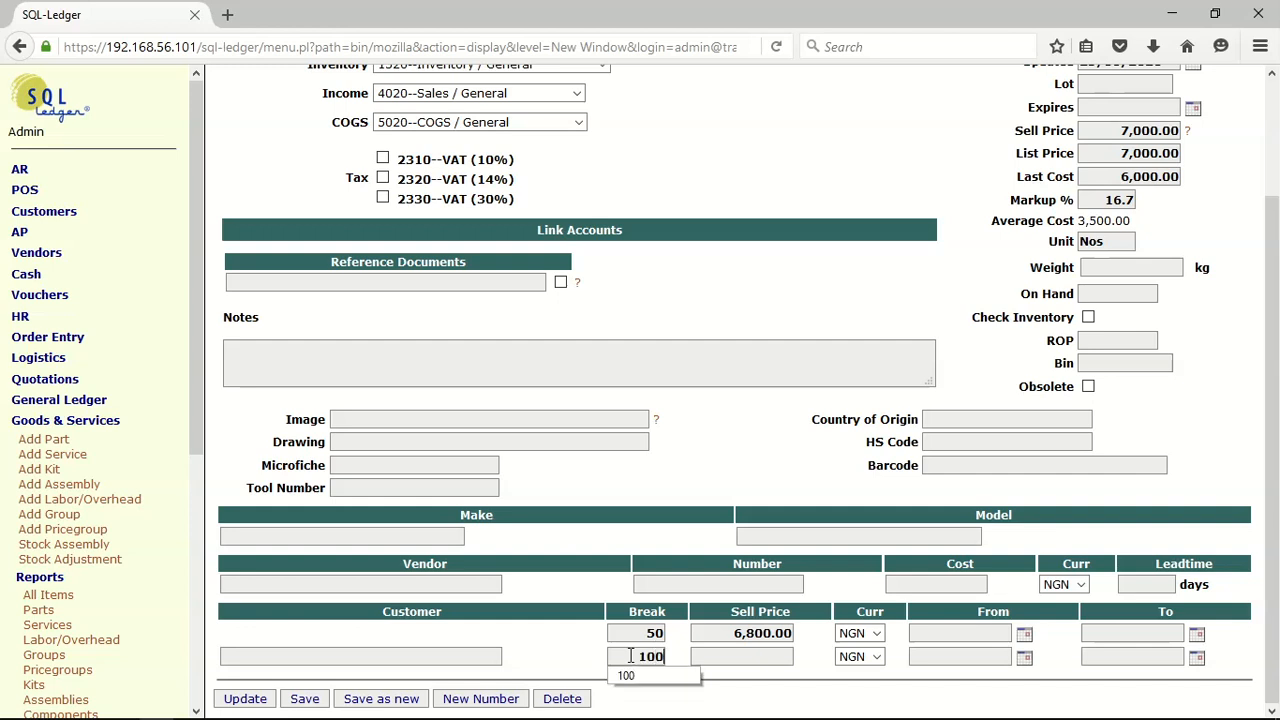
{"action": "left_click", "coordinate": [640, 677]}
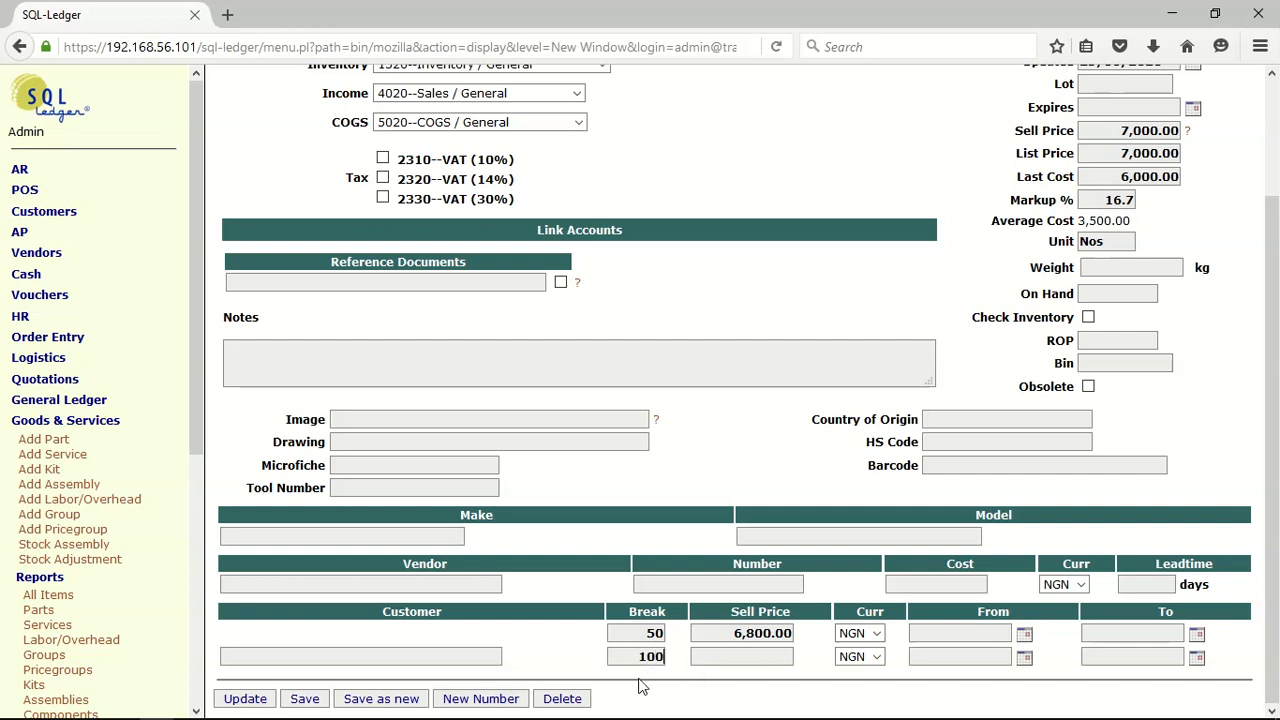
{"action": "left_click", "coordinate": [757, 656]}
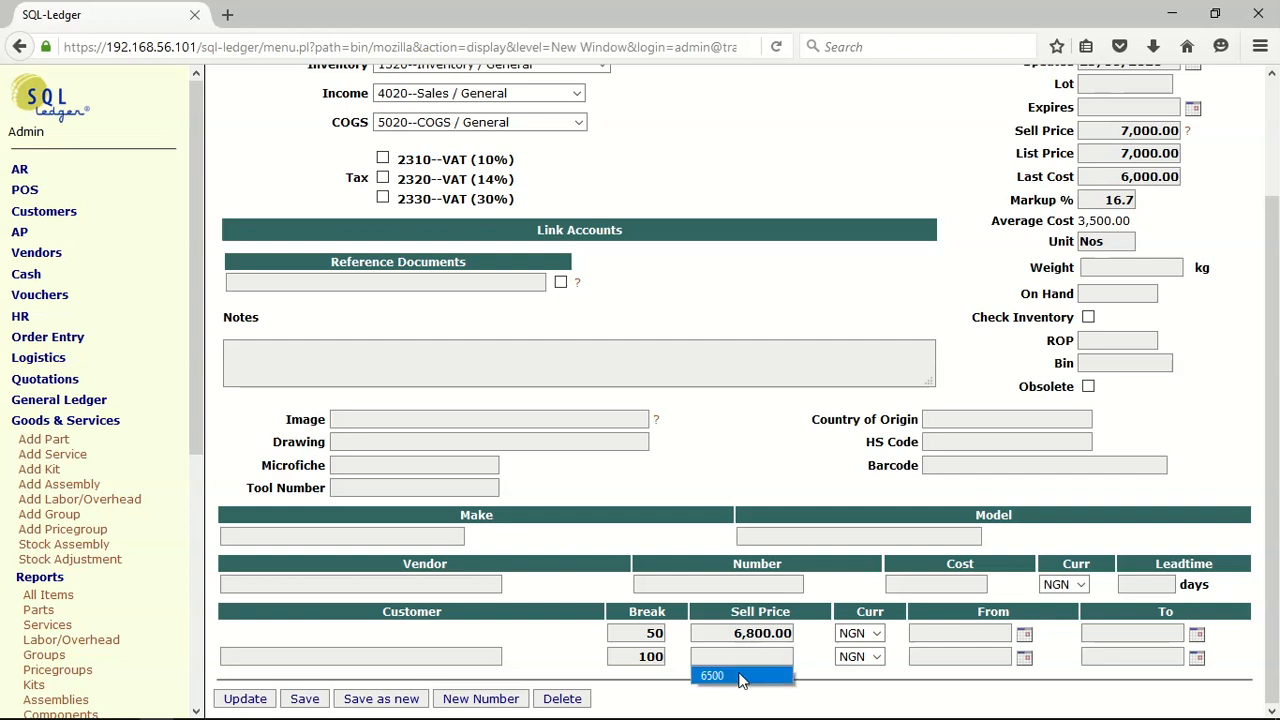
{"action": "left_click", "coordinate": [741, 680]}
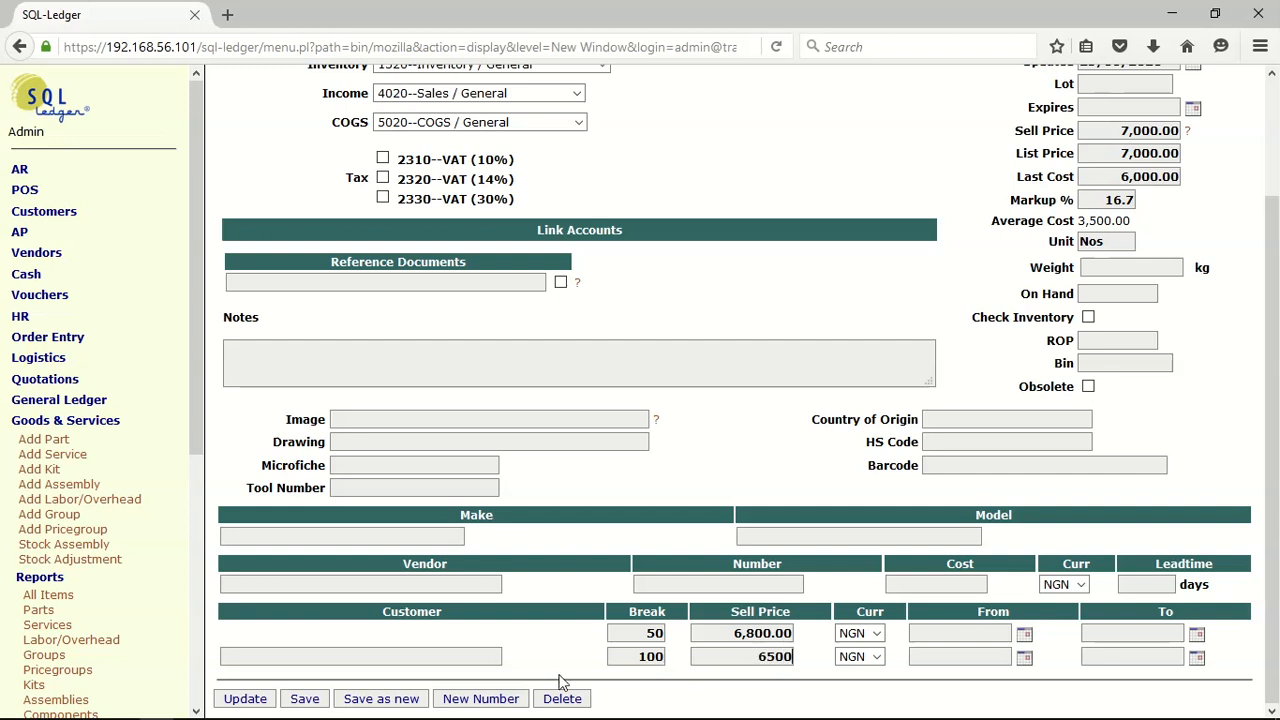
{"action": "left_click", "coordinate": [240, 702]}
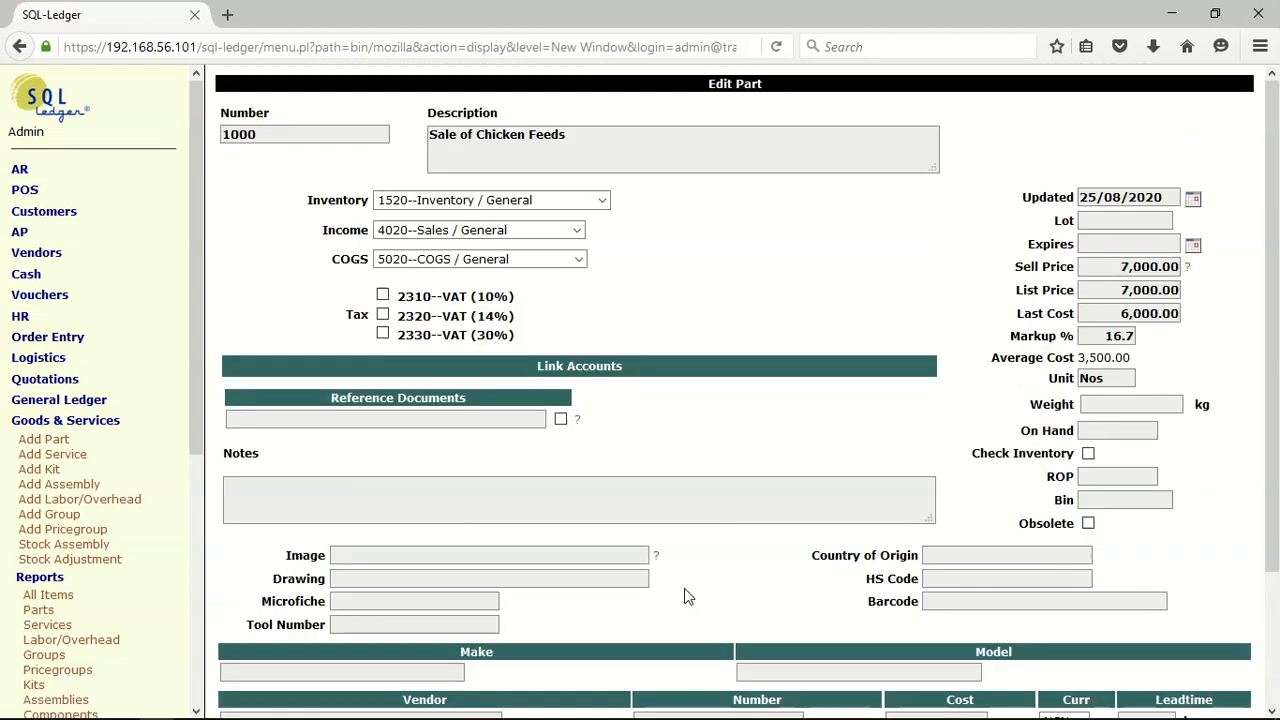
Add a third price break at quantity 150 with a sell price of 6200 and update the part
{"action": "scroll", "coordinate": [683, 594], "scroll_direction": "down", "scroll_amount": 3}
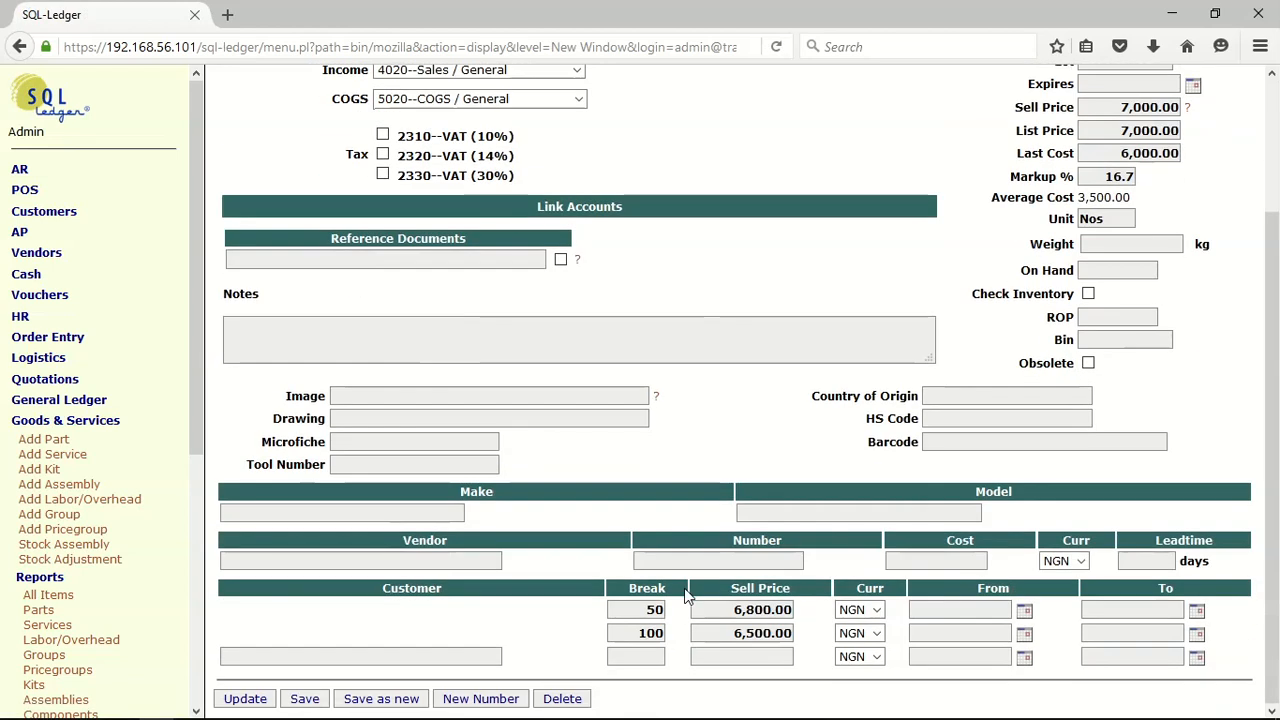
{"action": "left_click", "coordinate": [651, 657]}
{"action": "type", "text": "150"}
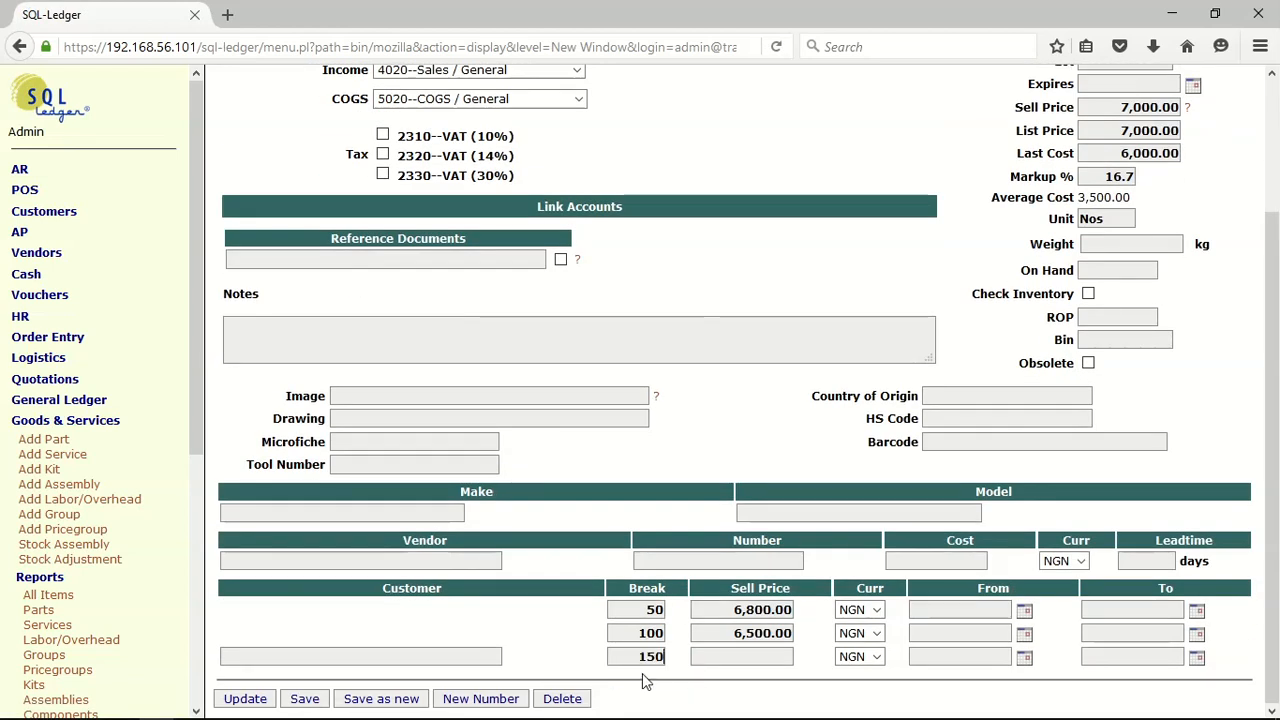
{"action": "left_click", "coordinate": [771, 665]}
{"action": "left_click", "coordinate": [740, 678]}
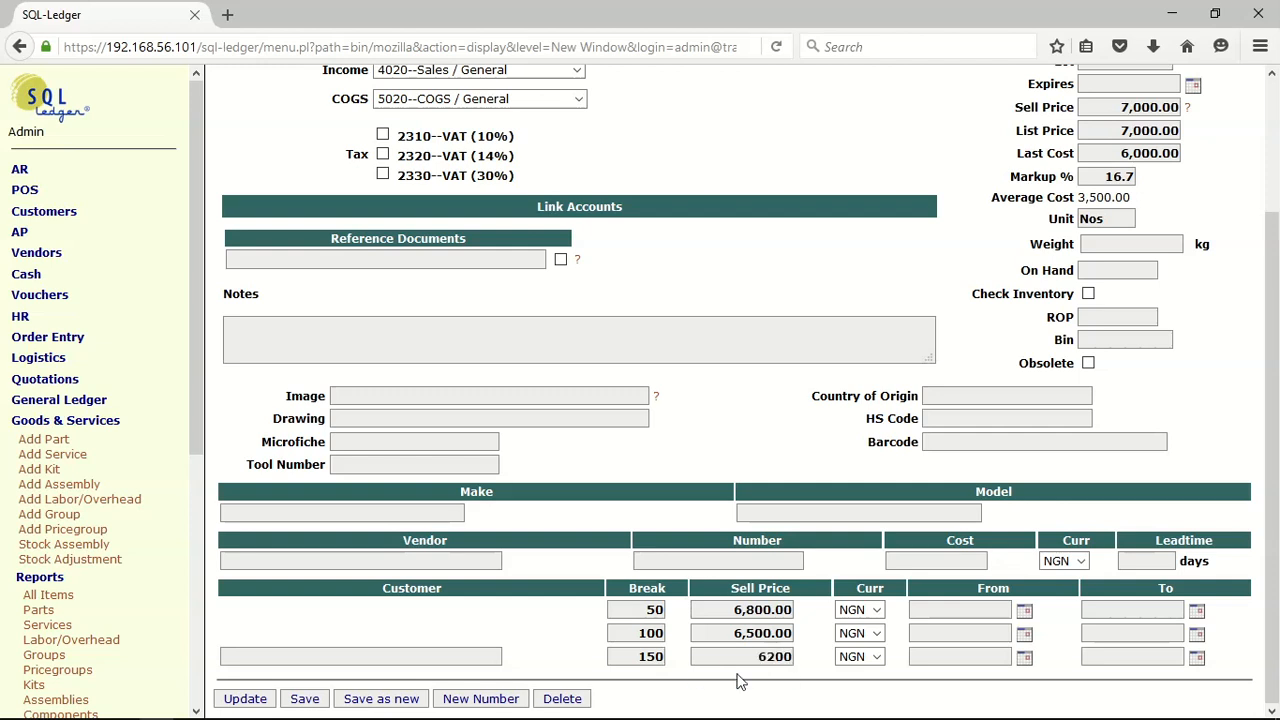
{"action": "left_click", "coordinate": [245, 698]}
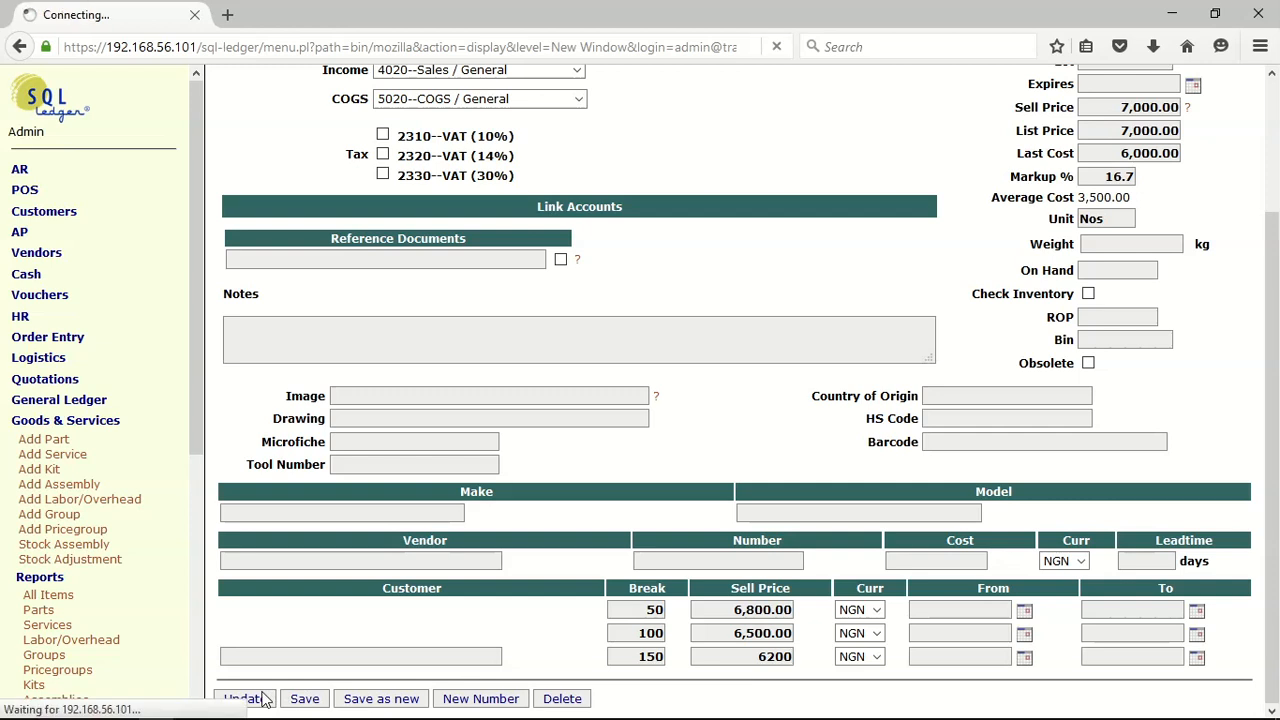
Review the three quantity price breaks and save the part
{"action": "scroll", "coordinate": [555, 588], "scroll_direction": "down", "scroll_amount": 3}
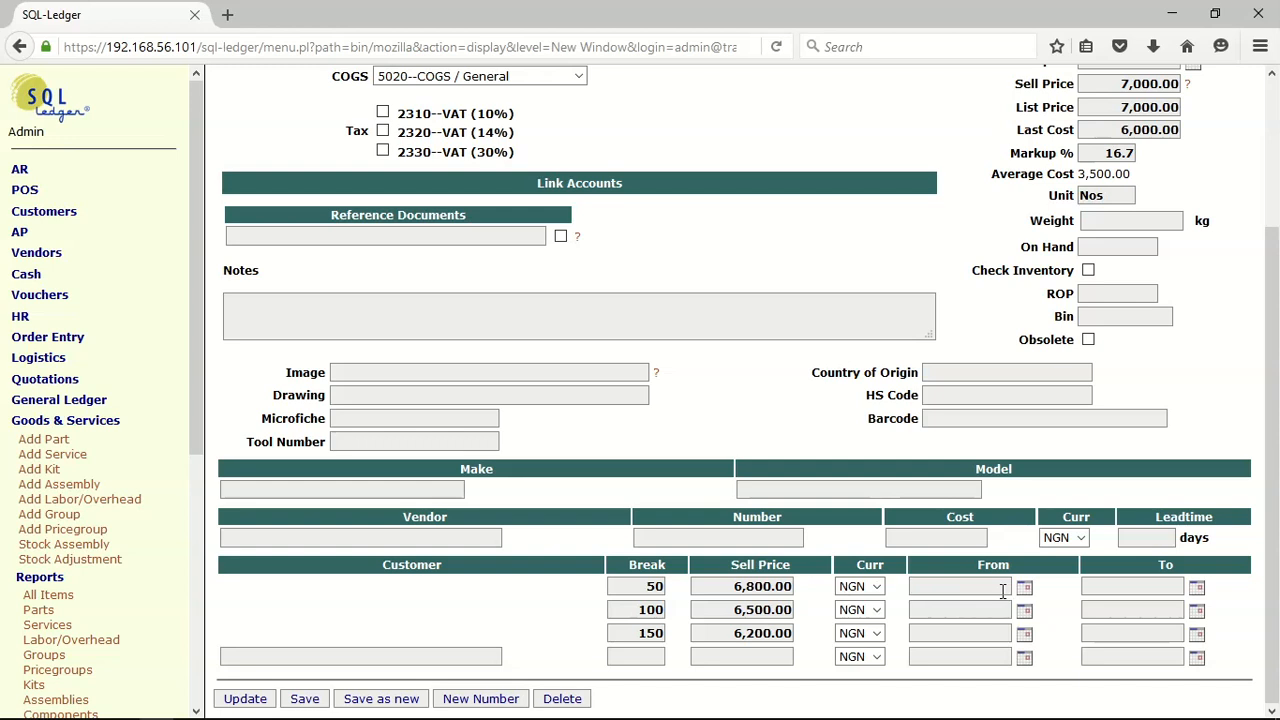
{"action": "scroll", "coordinate": [790, 270], "scroll_direction": "up", "scroll_amount": 3}
{"action": "scroll", "coordinate": [790, 270], "scroll_direction": "down", "scroll_amount": 2}
{"action": "scroll", "coordinate": [790, 272], "scroll_direction": "down", "scroll_amount": 2}
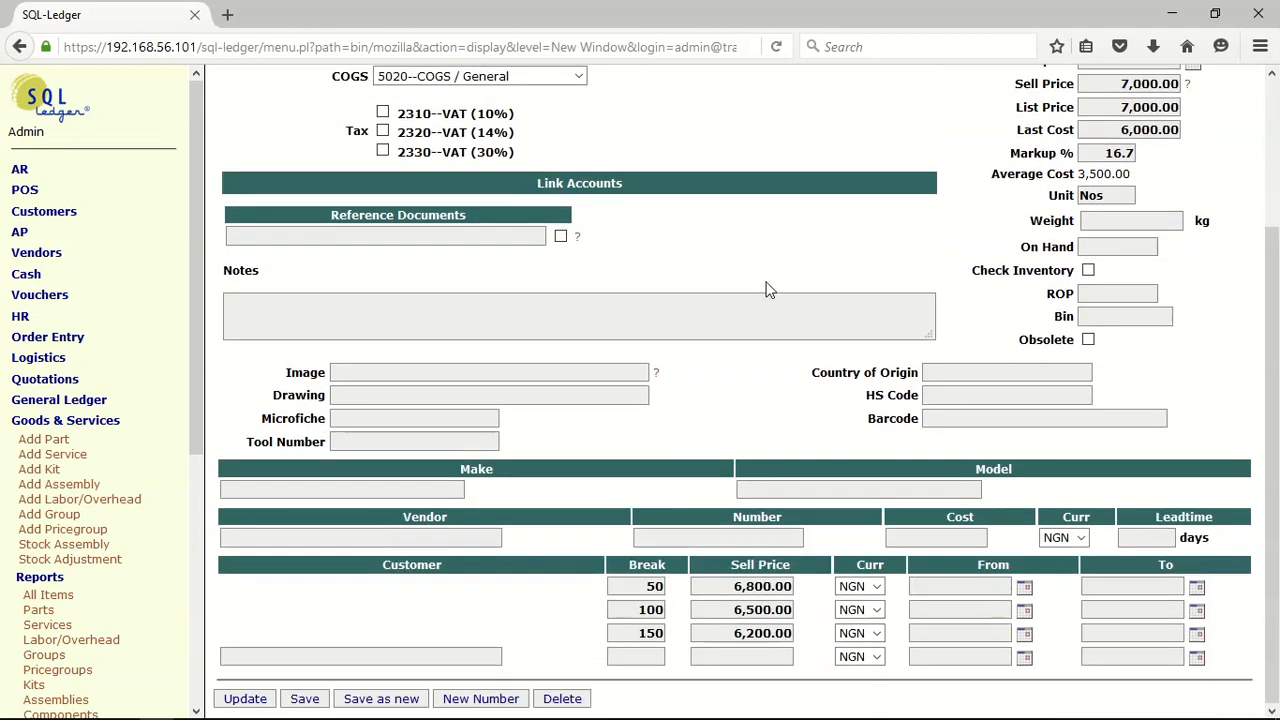
{"action": "left_click", "coordinate": [305, 699]}
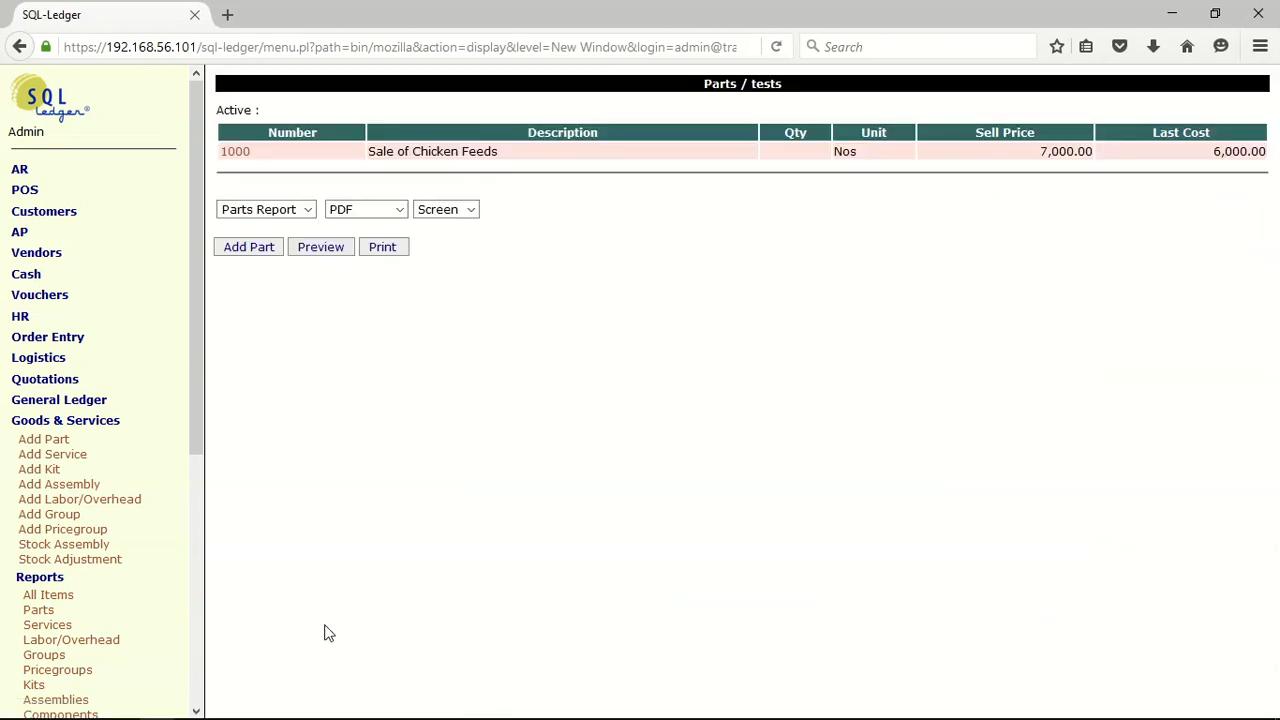
Start a new accounts receivable sales invoice, keeping Cash Sales Customer as the customer
{"action": "left_click", "coordinate": [128, 424]}
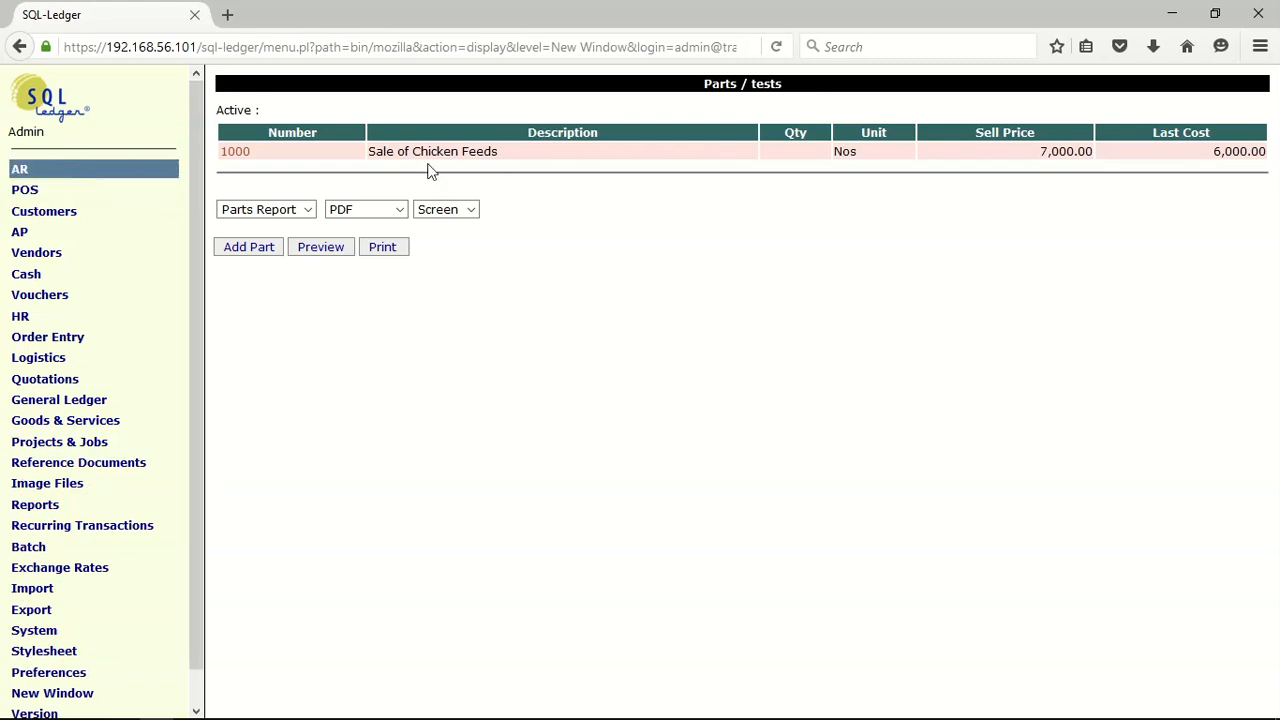
{"action": "left_click", "coordinate": [70, 170]}
{"action": "left_click", "coordinate": [70, 203]}
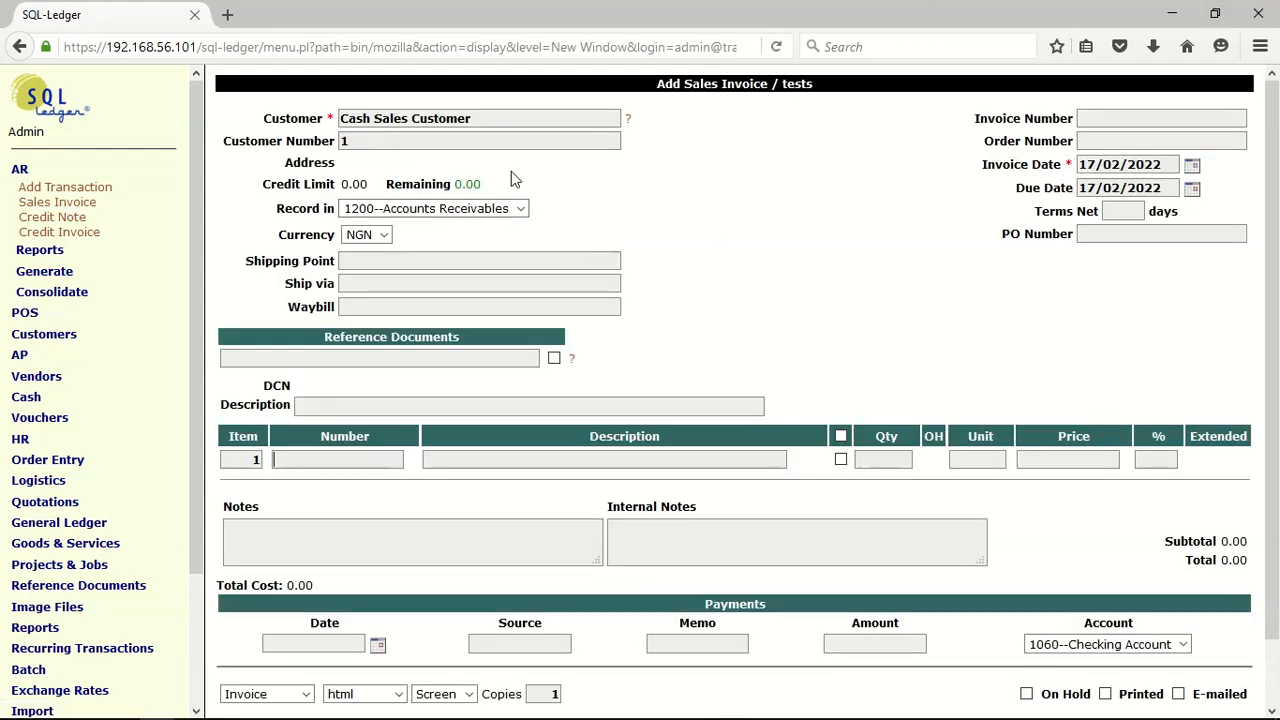
{"action": "triple_click", "coordinate": [483, 117]}
{"action": "left_click", "coordinate": [690, 155]}
Set the invoice description to "Sale of Feeds" and enter part number 1000 on the first item line
{"action": "left_click", "coordinate": [326, 407]}
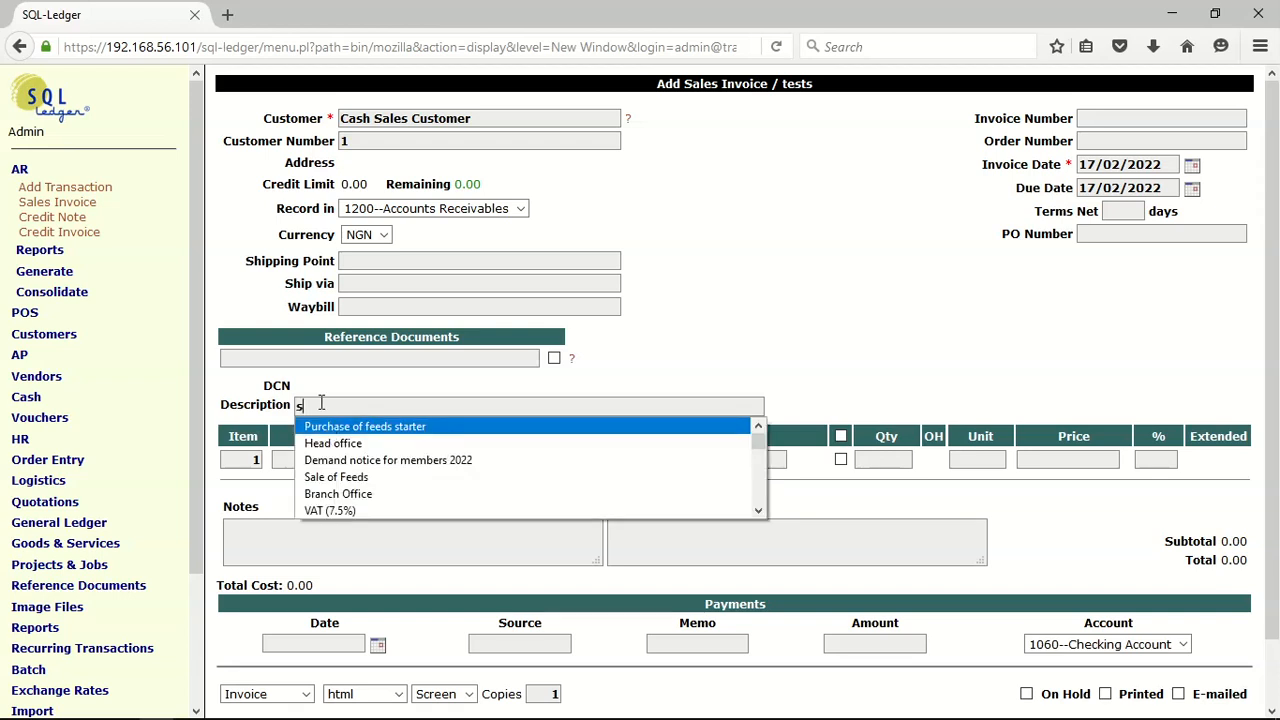
{"action": "type", "text": "s"}
{"action": "left_click", "coordinate": [340, 427]}
{"action": "left_click", "coordinate": [330, 467]}
{"action": "left_click", "coordinate": [329, 480]}
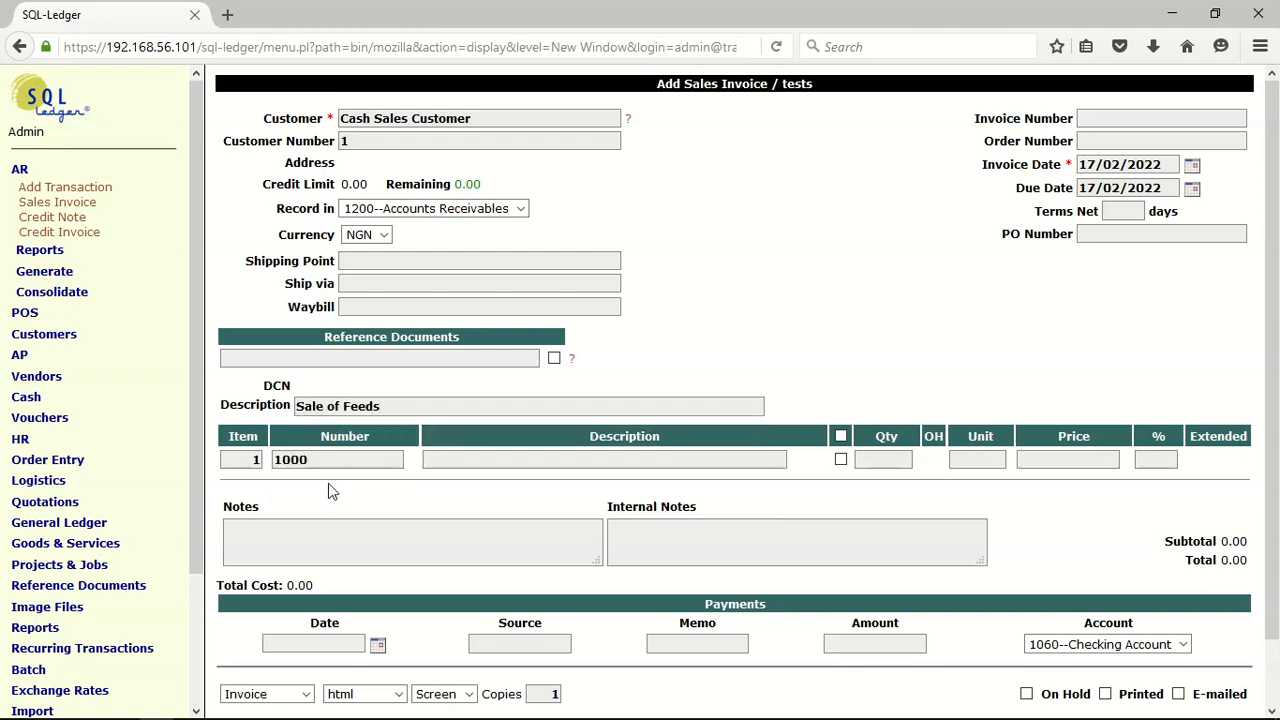
Load part 1000 into the first invoice line, set its quantity to 60 and update the invoice
{"action": "key", "text": "Return"}
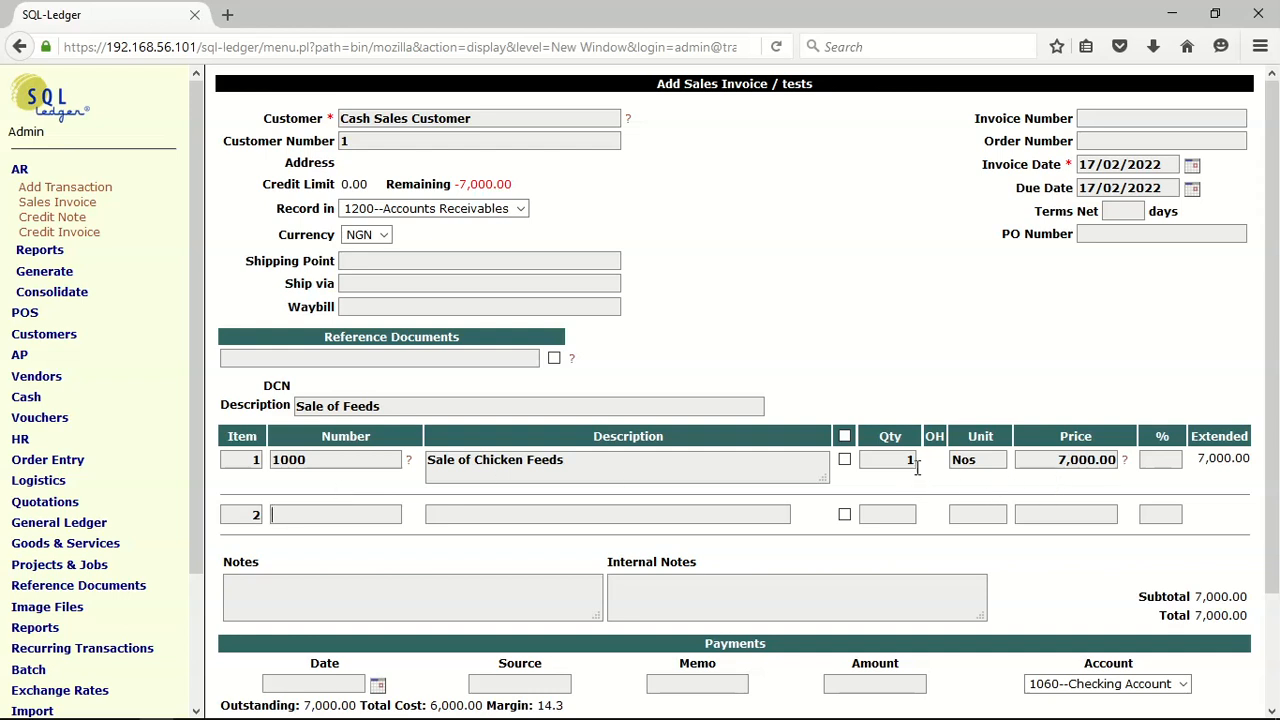
{"action": "left_click_drag", "start_coordinate": [912, 463], "coordinate": [893, 465]}
{"action": "type", "text": "60"}
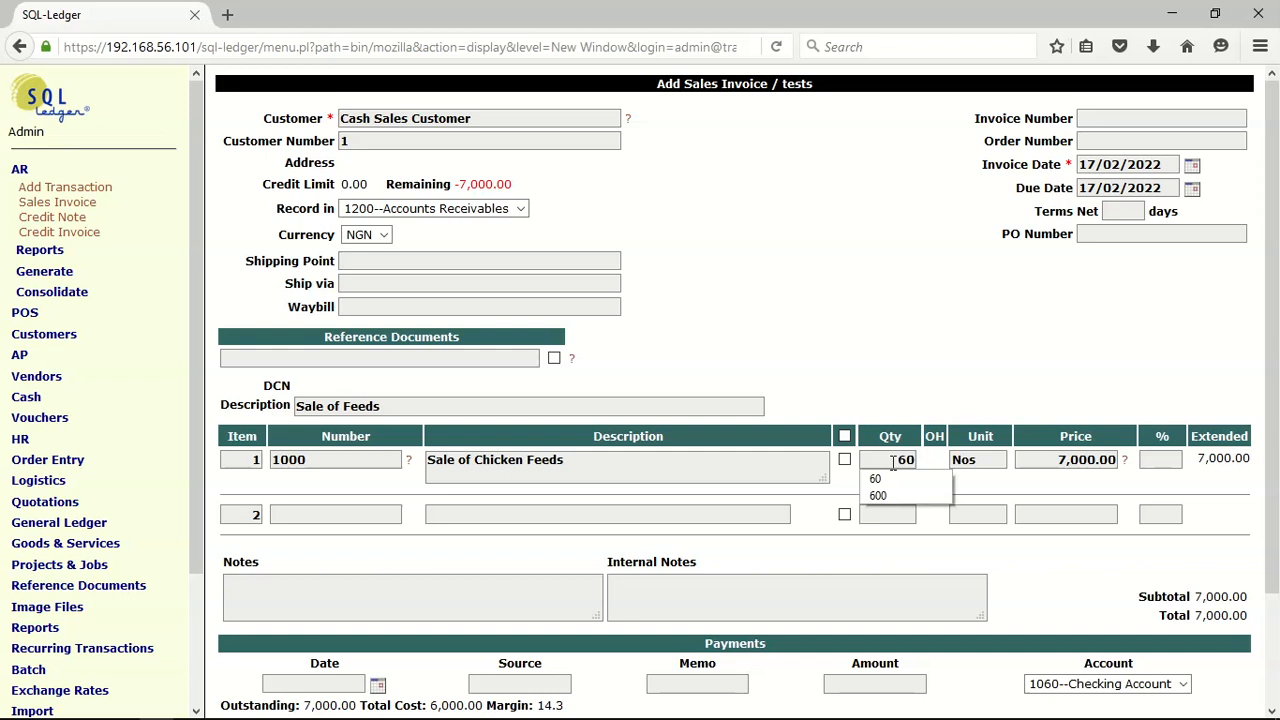
{"action": "key", "text": "Return"}
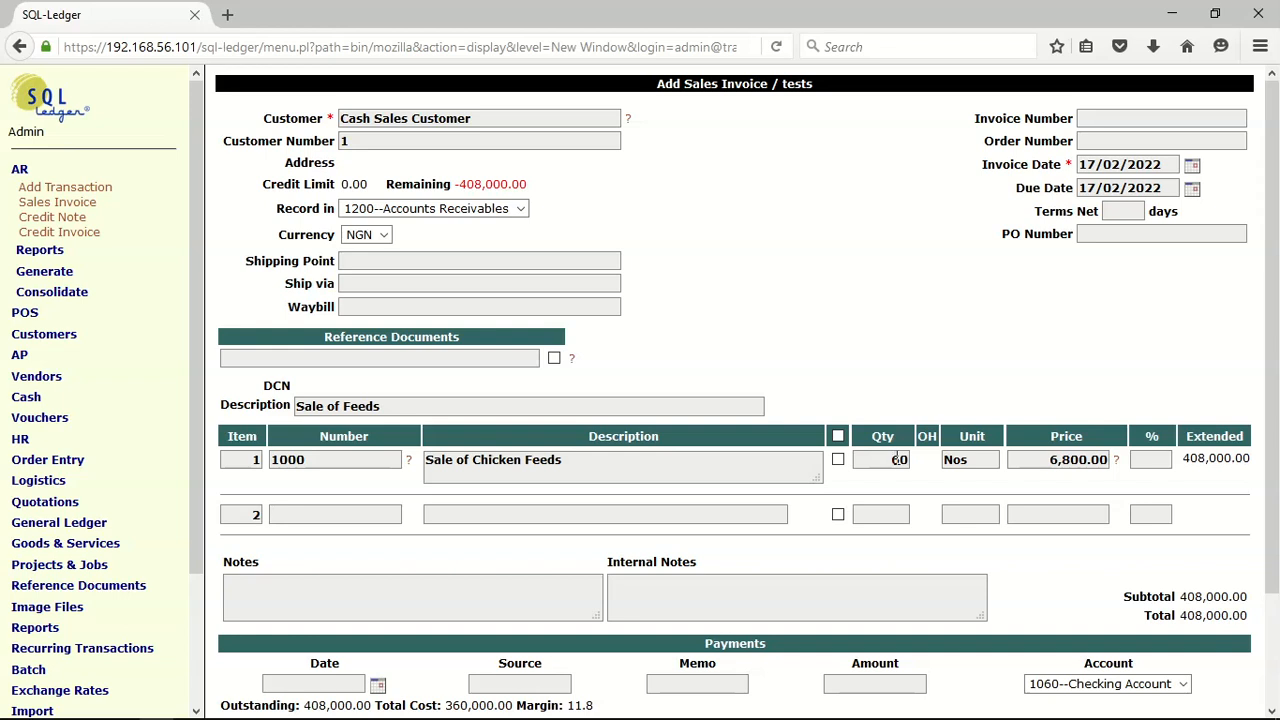
Change the chicken feeds line's quantity to 106 and update the invoice to recalculate its price
{"action": "type", "text": "0"}
{"action": "left_click", "coordinate": [905, 460]}
{"action": "key", "text": "BackSpace"}
{"action": "scroll", "coordinate": [414, 500], "scroll_direction": "down", "scroll_amount": 3}
{"action": "left_click", "coordinate": [248, 698]}
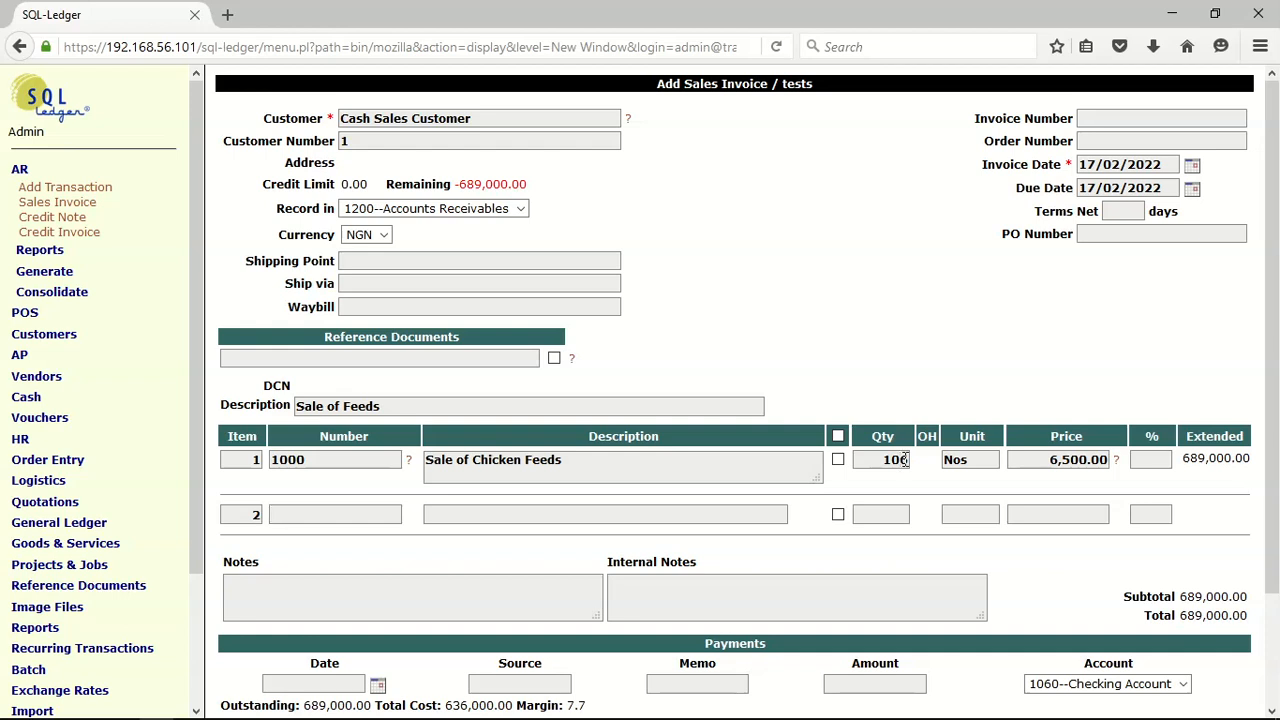
Set the chicken feeds line's quantity to 160 and update the invoice to apply the matching price break
{"action": "key", "text": "BackSpace"}
{"action": "key", "text": "BackSpace"}
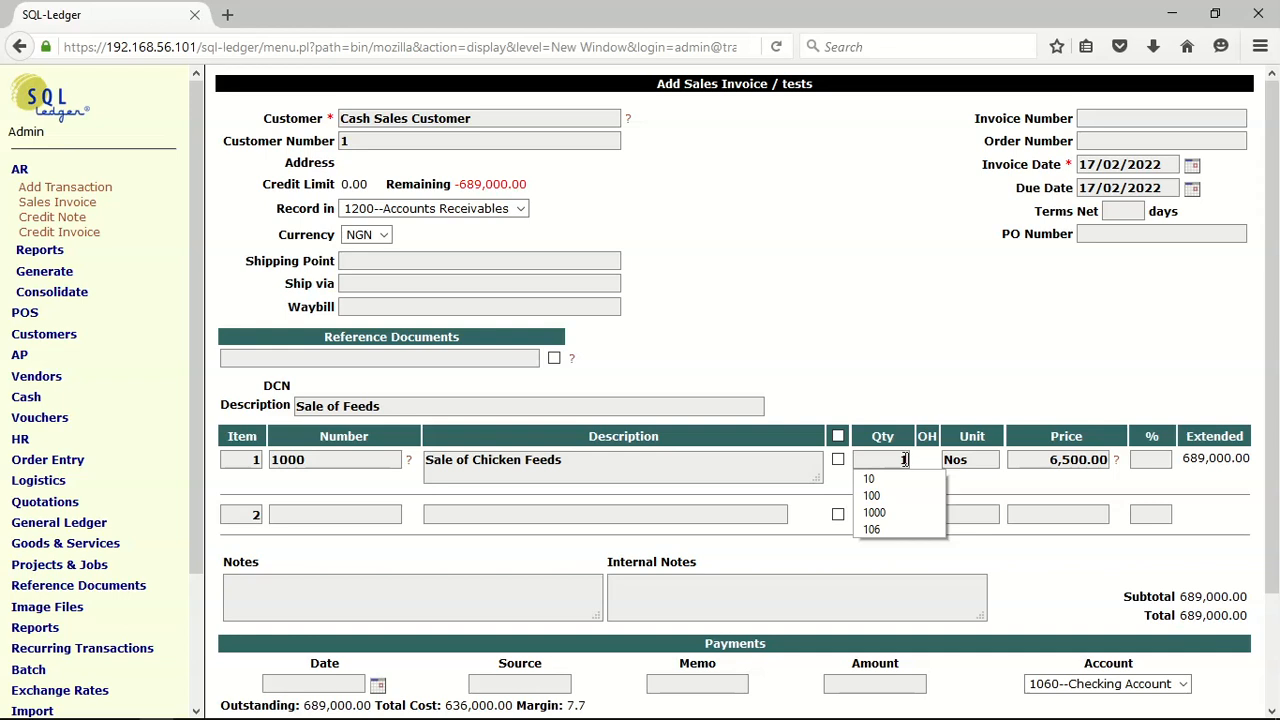
{"action": "type", "text": "60"}
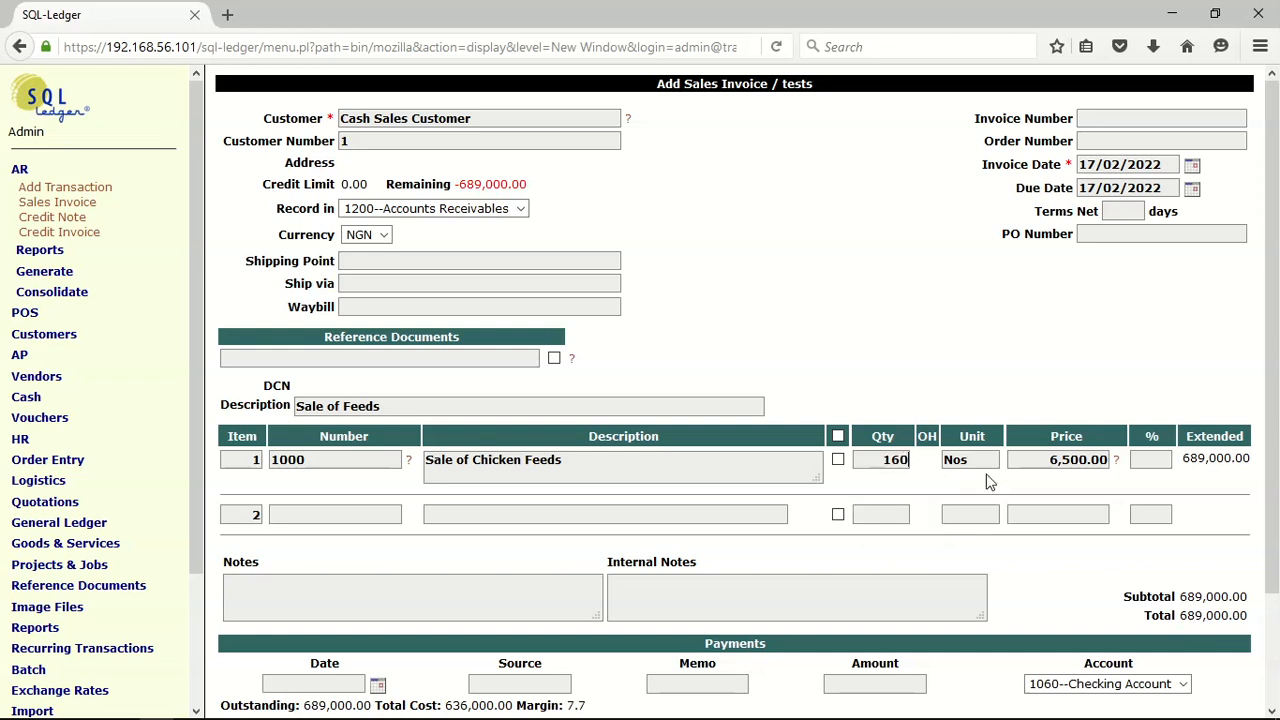
{"action": "scroll", "coordinate": [633, 478], "scroll_direction": "down", "scroll_amount": 3}
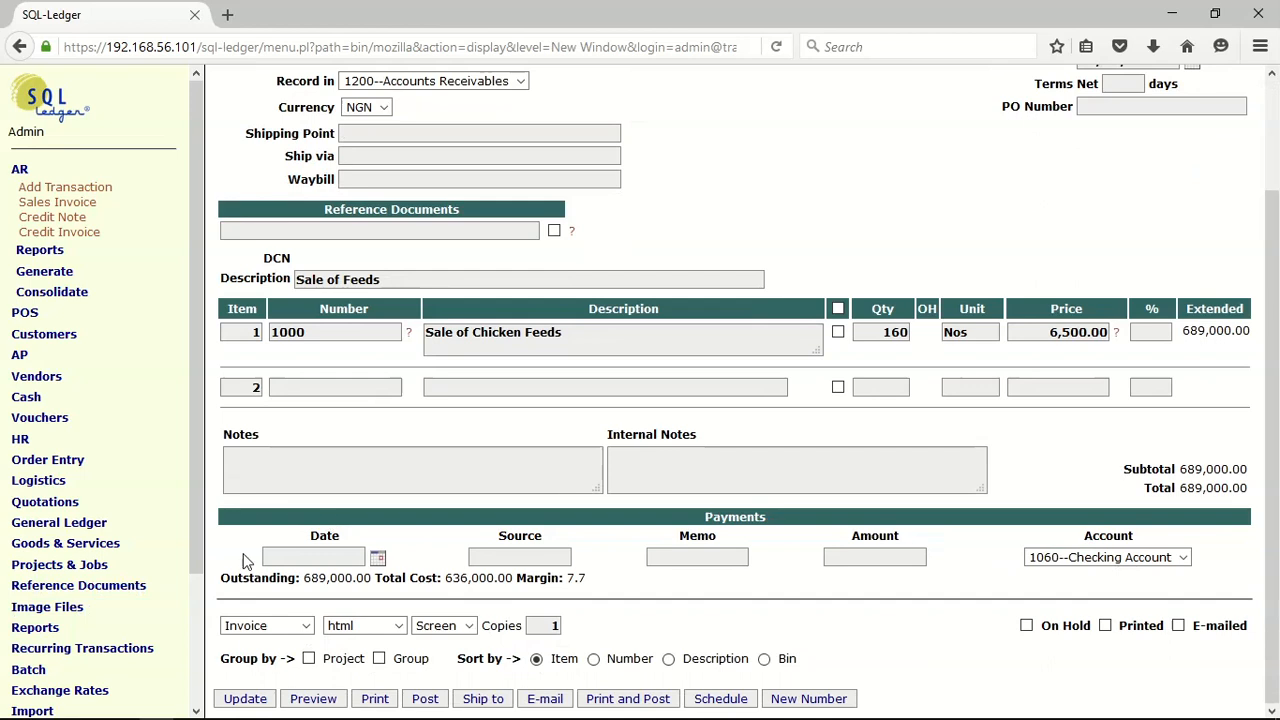
{"action": "left_click", "coordinate": [250, 698]}
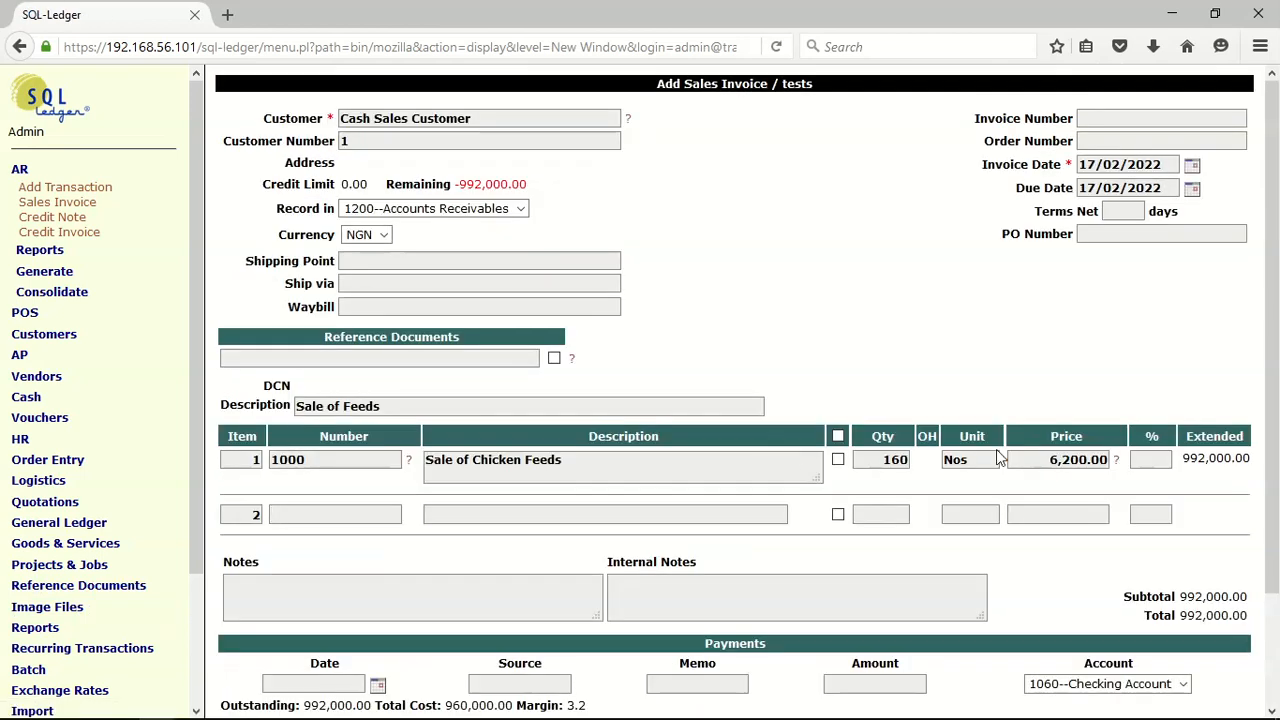
Set the invoice date to 17/02/2022 and post the sales invoice
{"action": "left_click", "coordinate": [1193, 168]}
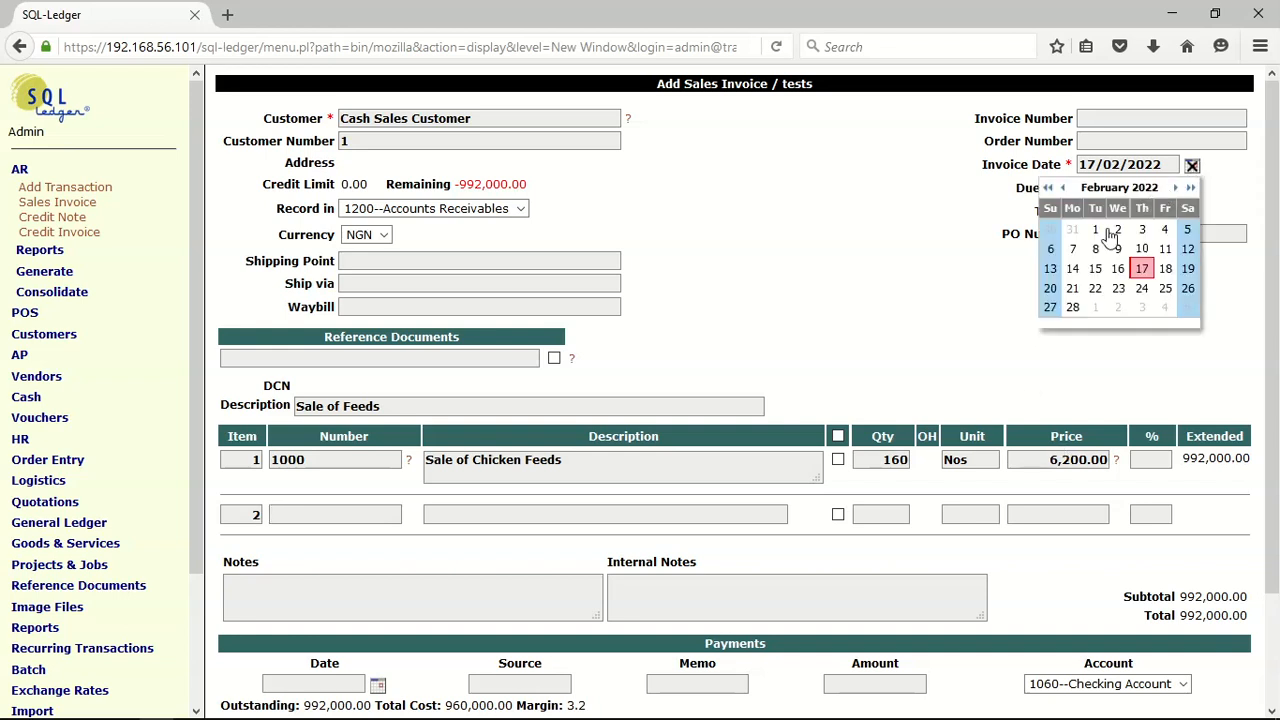
{"action": "left_click", "coordinate": [1142, 268]}
{"action": "scroll", "coordinate": [490, 278], "scroll_direction": "down", "scroll_amount": 3}
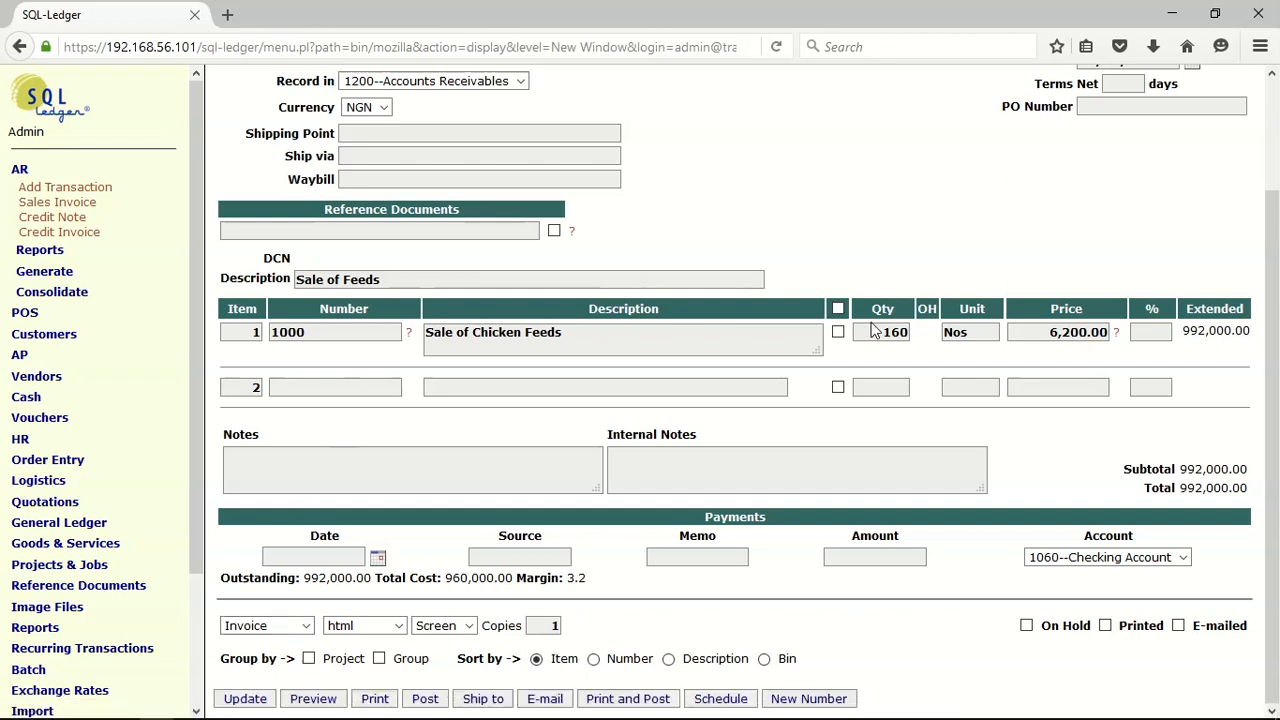
{"action": "left_click", "coordinate": [425, 698]}
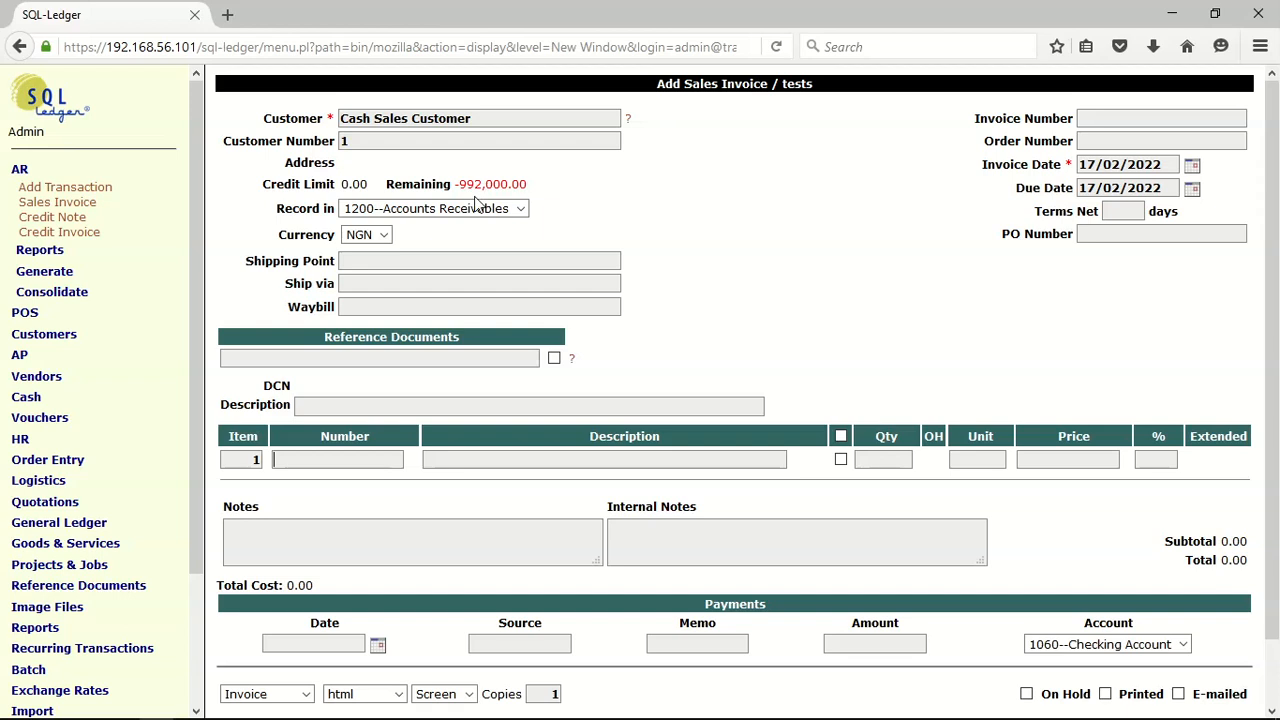
Start a cash receipt for Cash Sales Customer and mark the outstanding feeds invoice as paid in full
{"action": "left_click", "coordinate": [72, 172]}
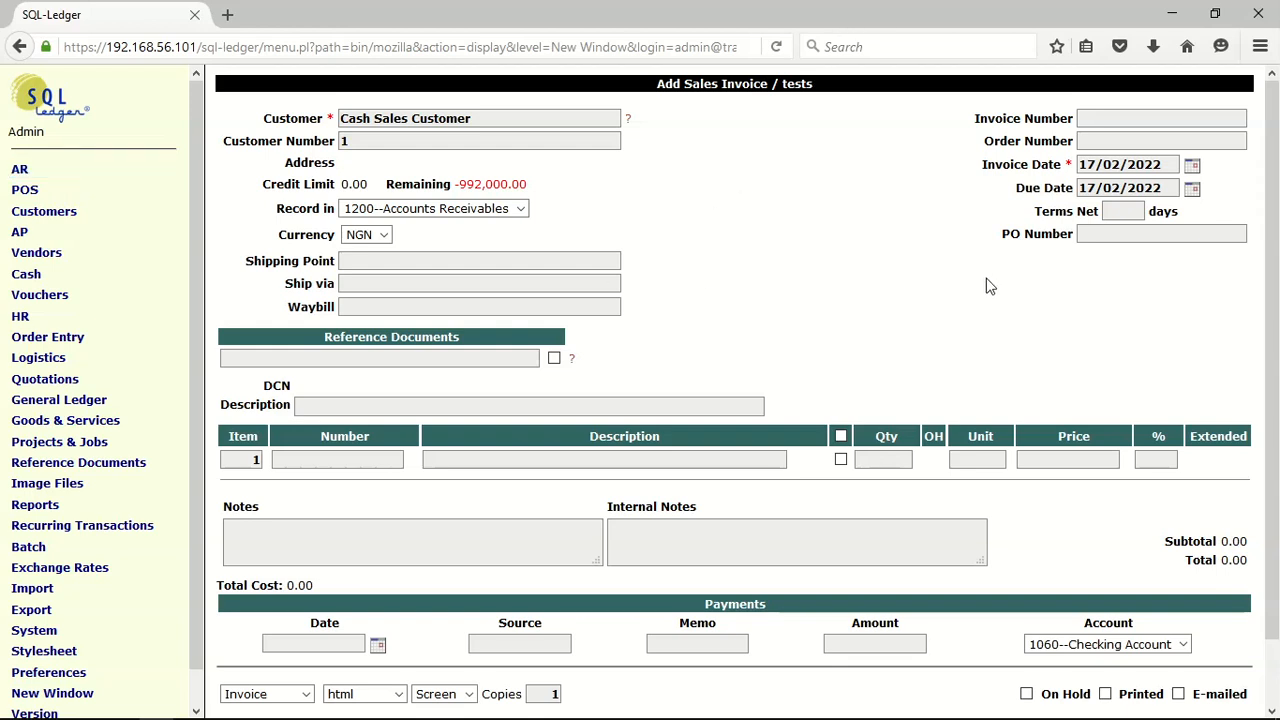
{"action": "left_click", "coordinate": [74, 277]}
{"action": "left_click", "coordinate": [57, 297]}
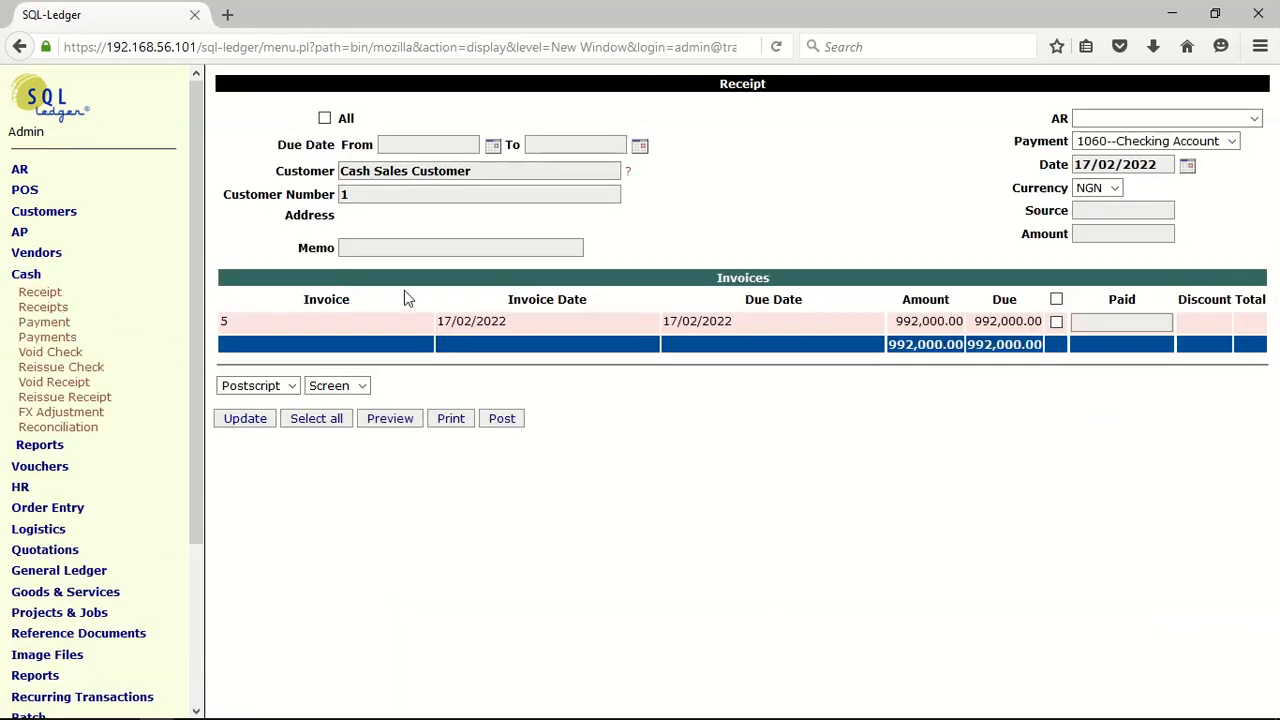
{"action": "left_click", "coordinate": [1056, 320]}
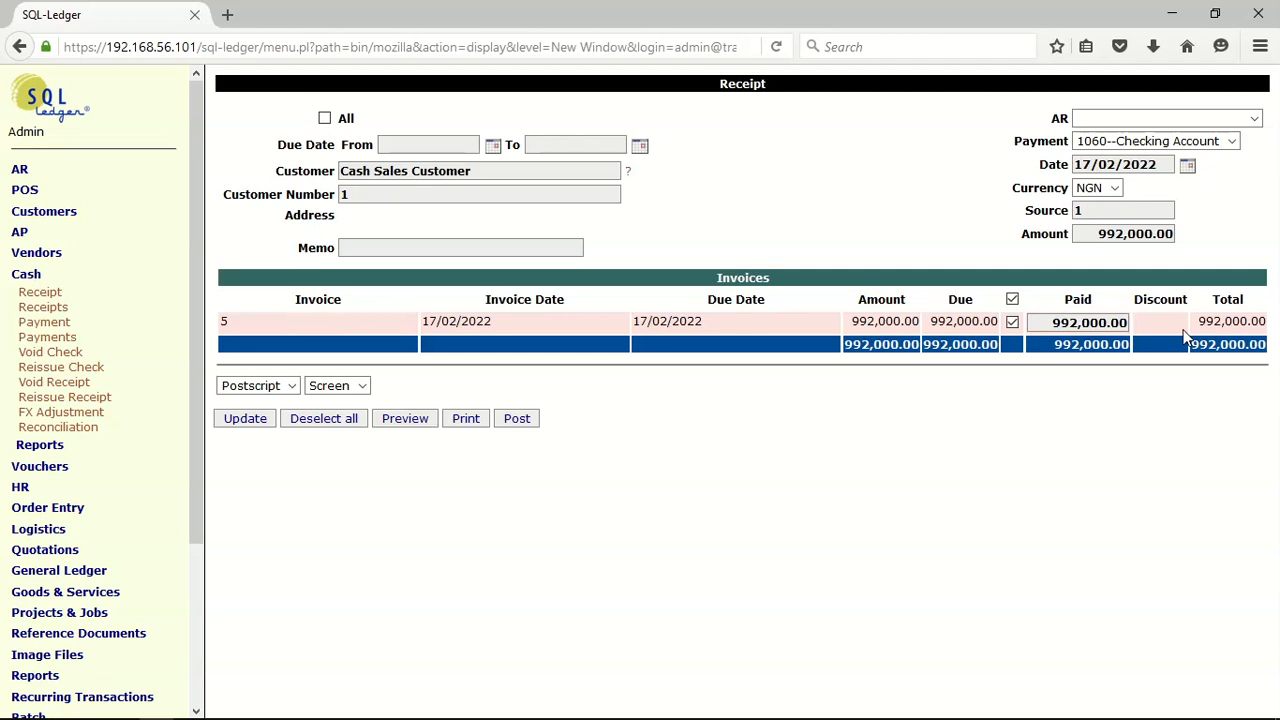
Set the receipt memo to "Cash received for sale of starter feed" and the AR account to 1200--Accounts Receivables, and post the receipt
{"action": "left_click", "coordinate": [455, 250]}
{"action": "left_click", "coordinate": [455, 250]}
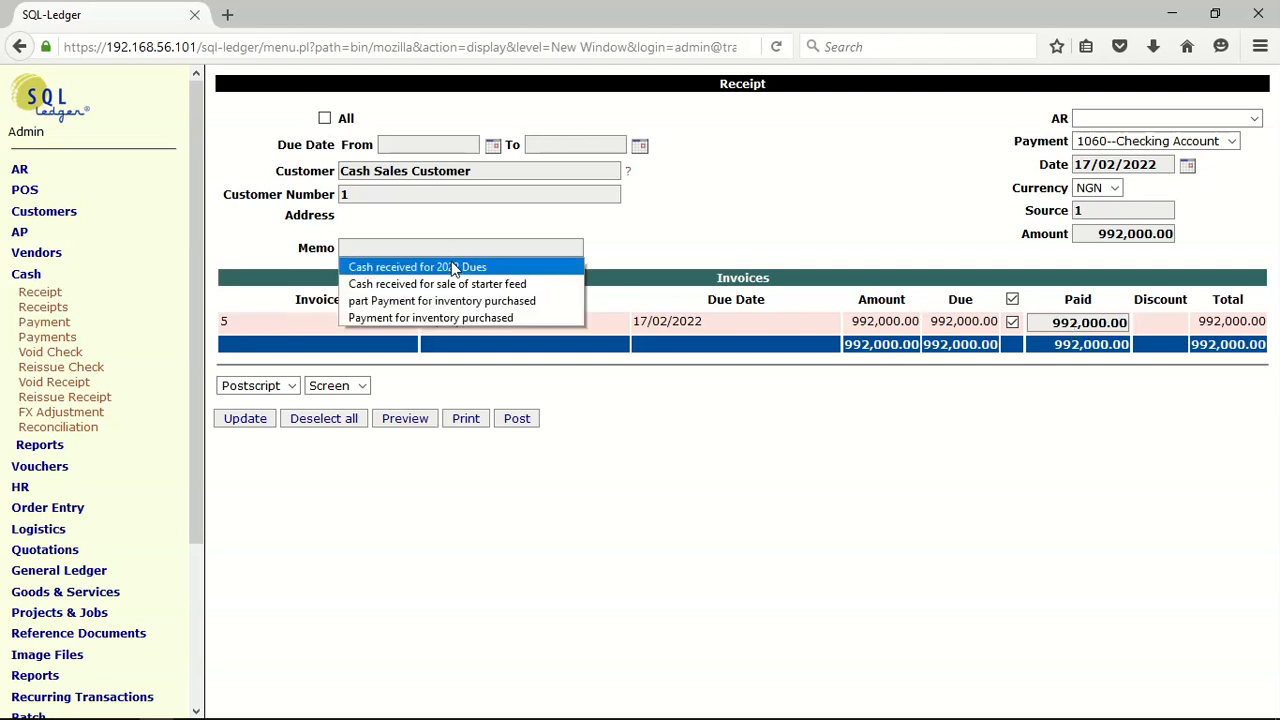
{"action": "left_click", "coordinate": [446, 285]}
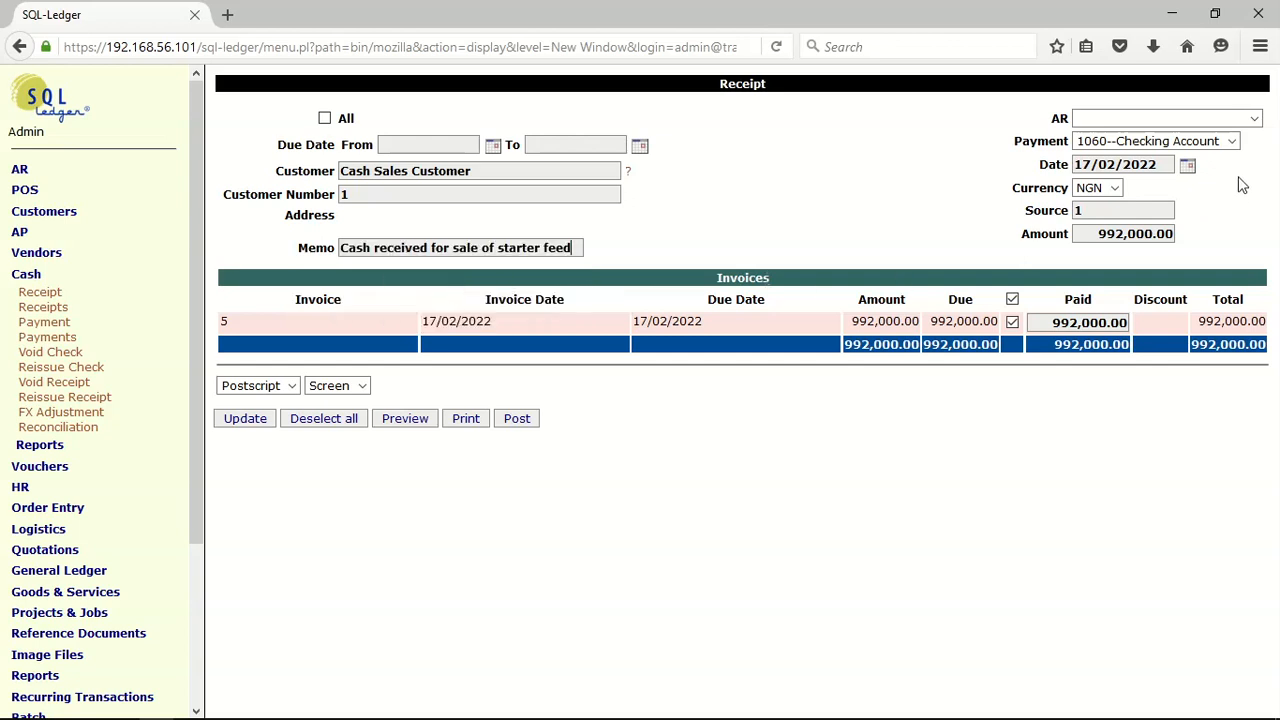
{"action": "left_click", "coordinate": [1256, 121]}
{"action": "left_click", "coordinate": [1214, 149]}
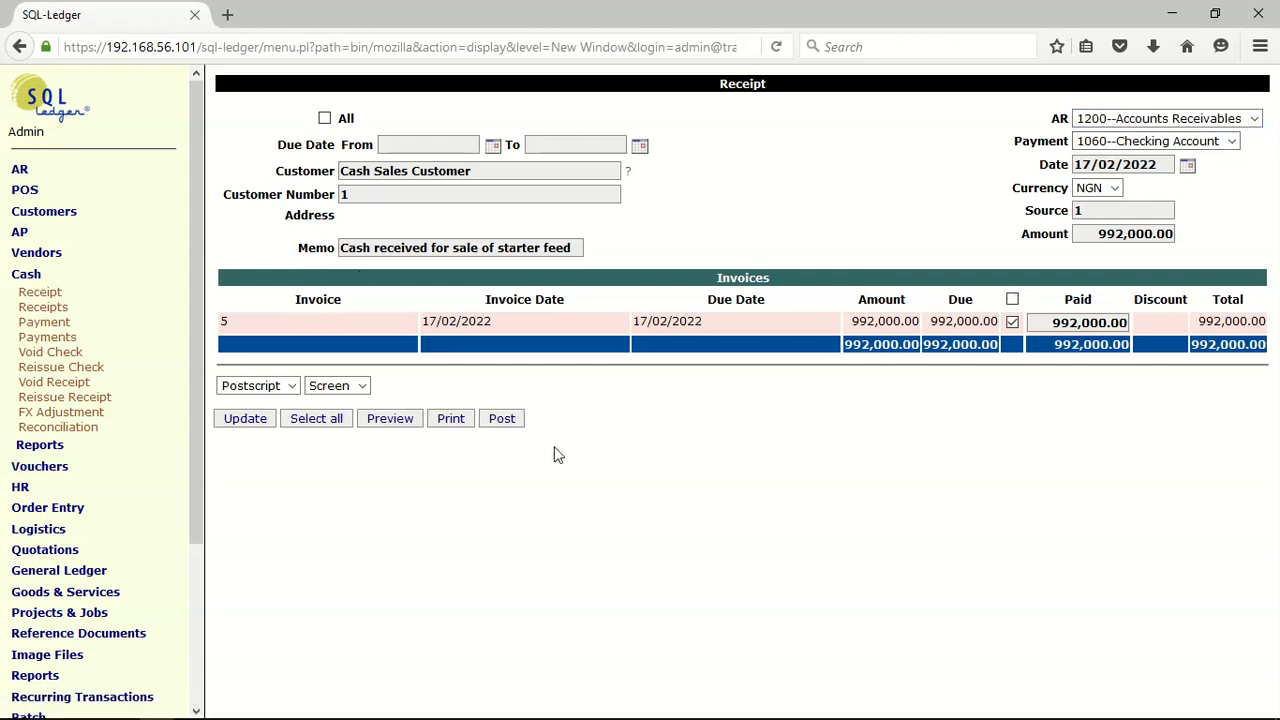
{"action": "left_click", "coordinate": [502, 420]}
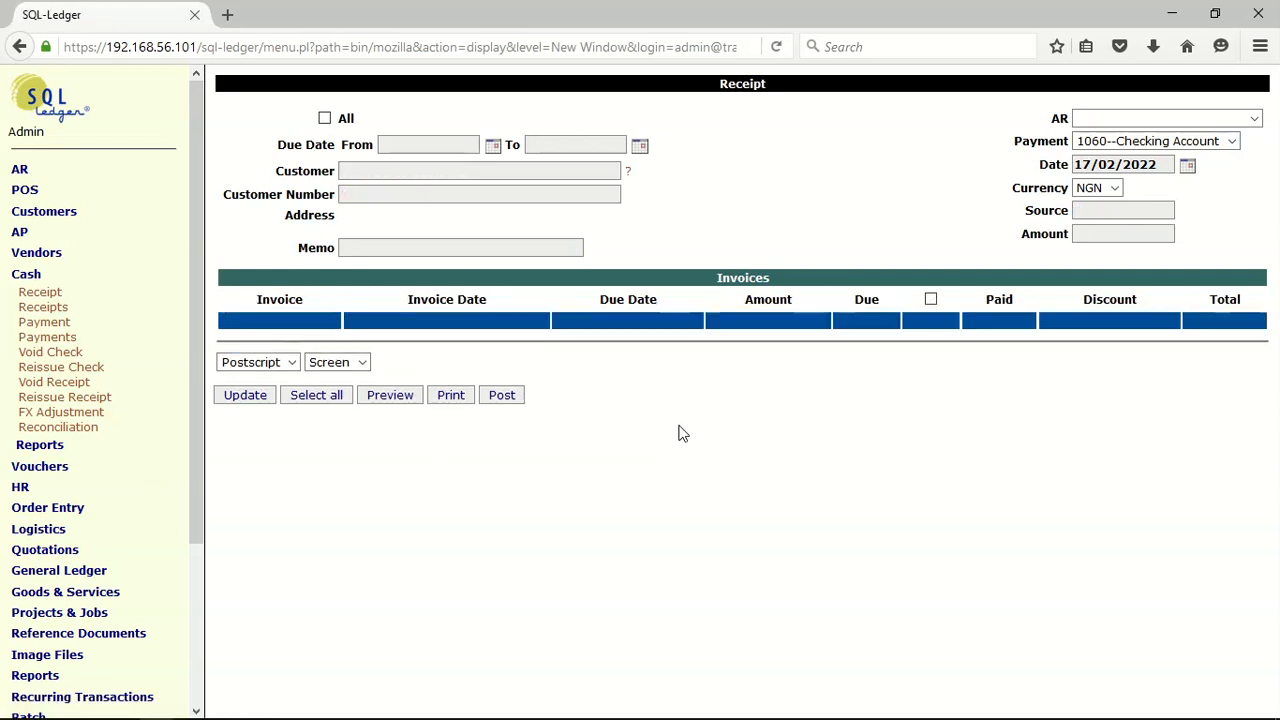
Generate the trial balance report with the default options to check the posted sale and receipt
{"action": "left_click", "coordinate": [26, 276]}
{"action": "left_click", "coordinate": [30, 505]}
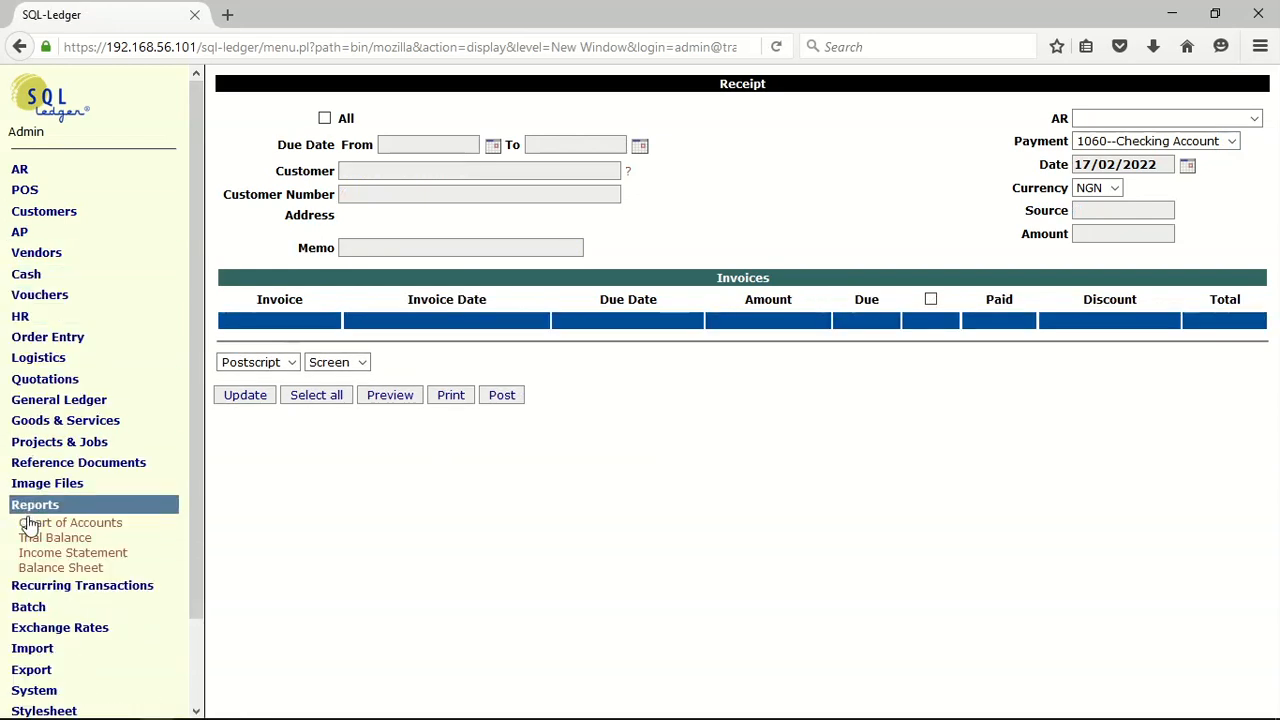
{"action": "left_click", "coordinate": [30, 540]}
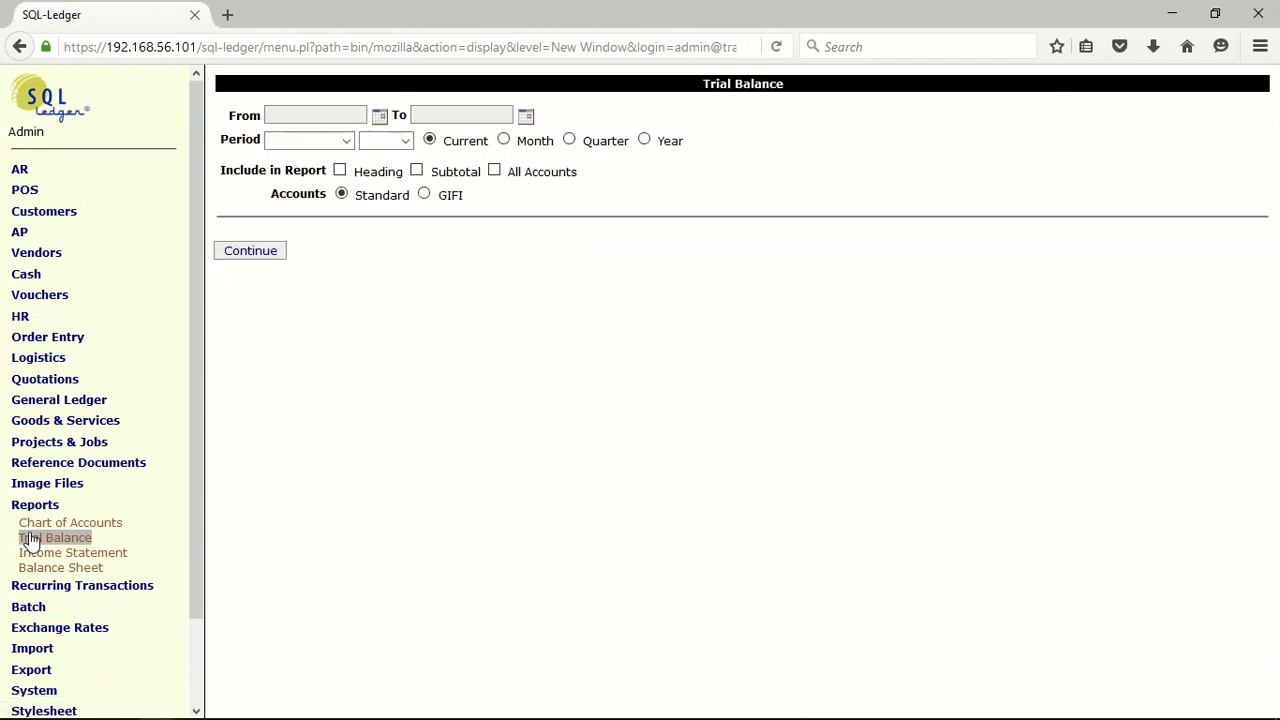
{"action": "left_click", "coordinate": [262, 258]}
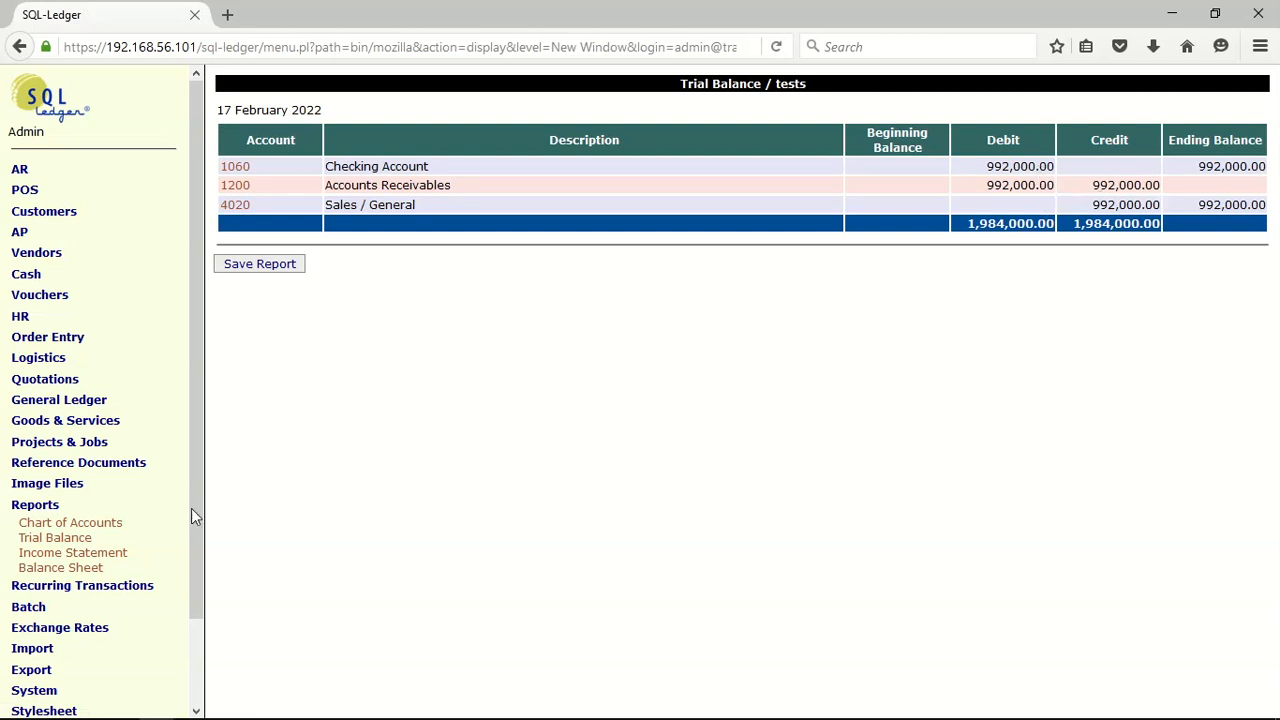
Generate the balance sheet and the income statement with the default options
{"action": "left_click", "coordinate": [60, 568]}
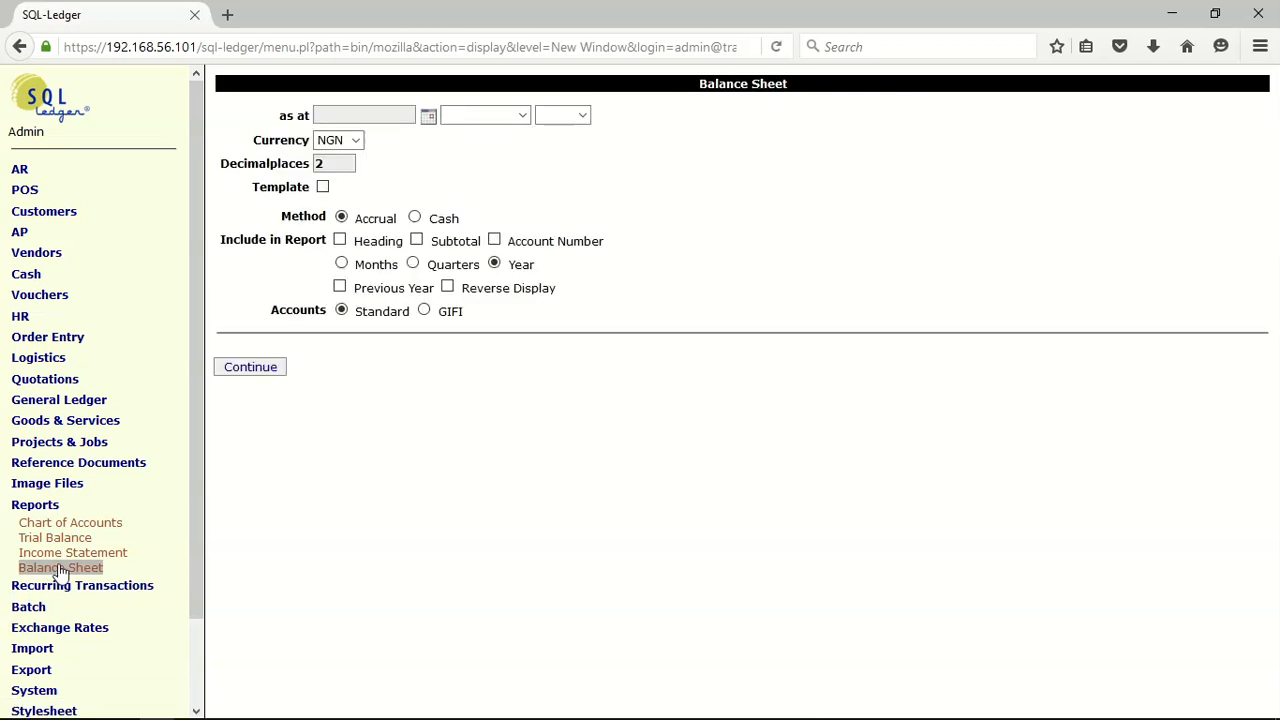
{"action": "left_click", "coordinate": [251, 368]}
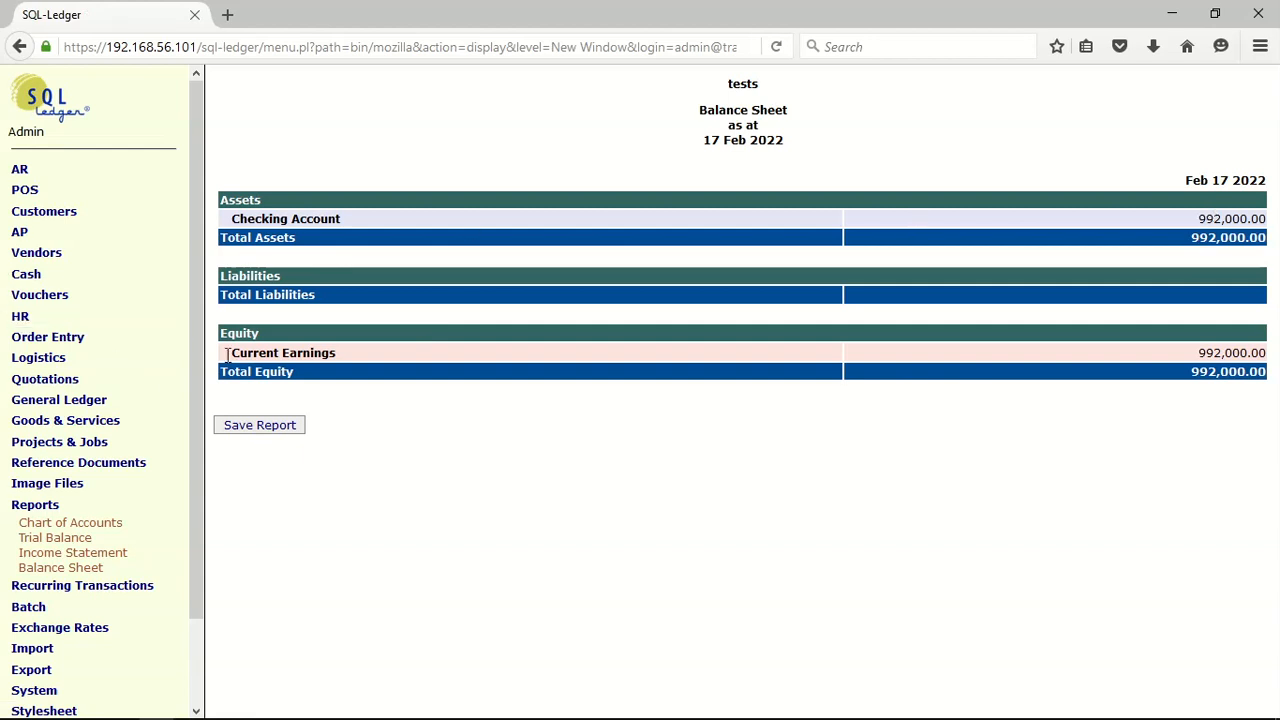
{"action": "left_click", "coordinate": [73, 555]}
{"action": "left_click", "coordinate": [266, 392]}
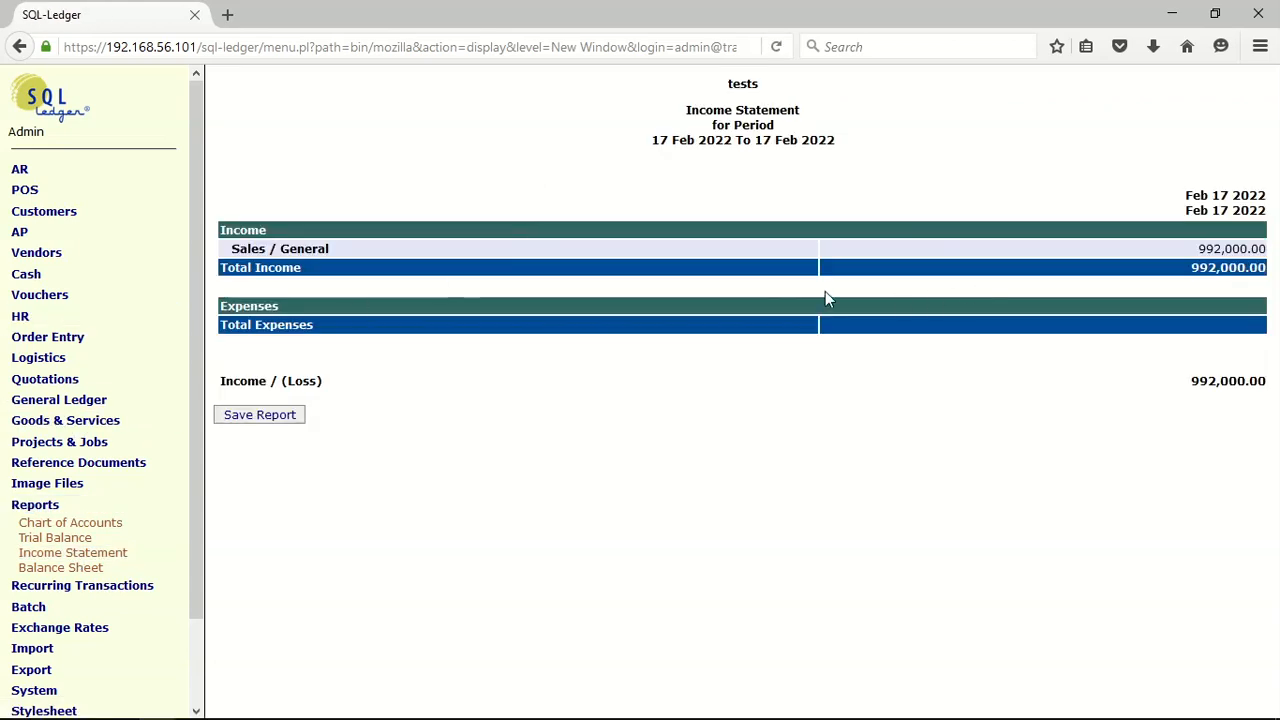